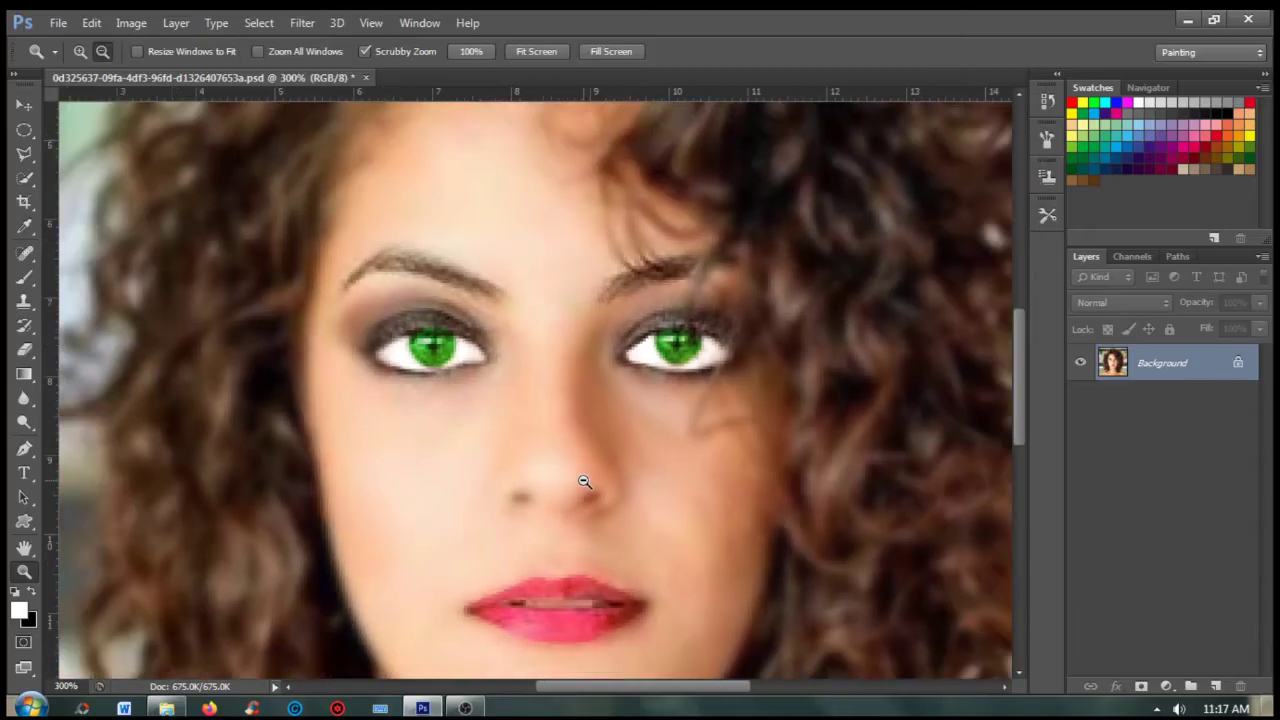
# Open the curly-haired portrait JPEG so its single Background layer is showing.
pyautogui.click(585, 482)
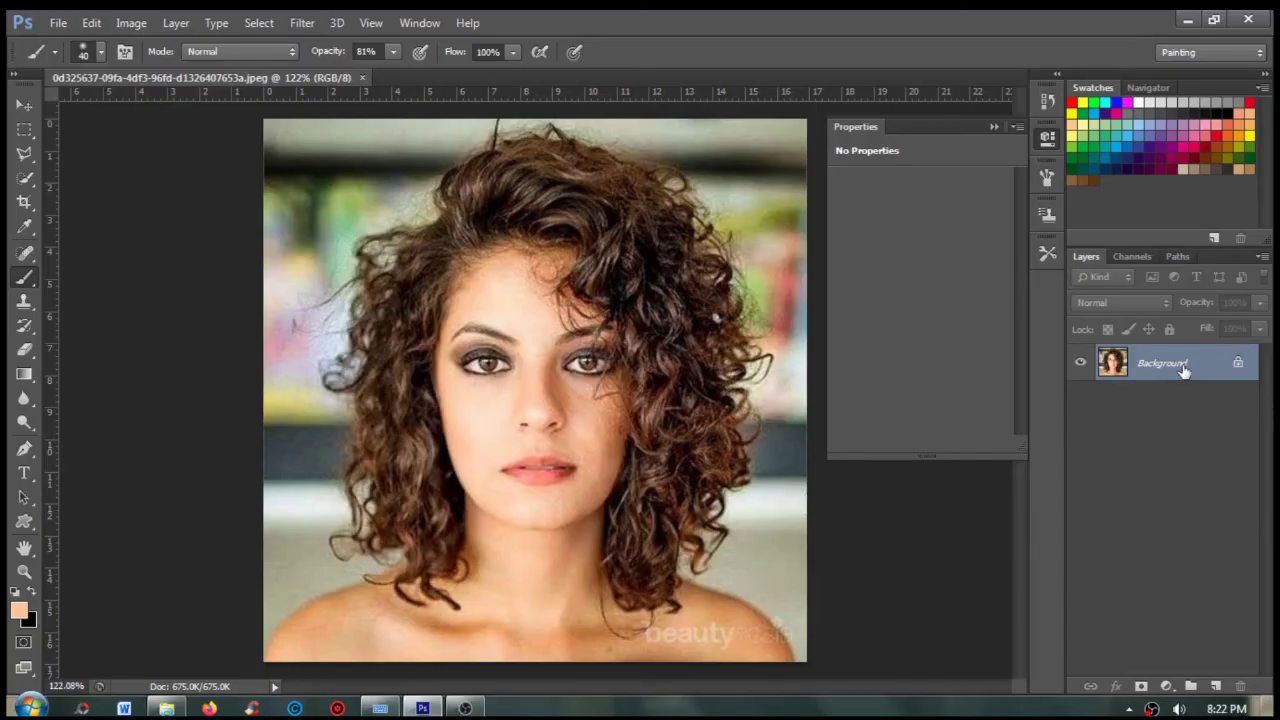
# Duplicate the Background layer and convert Background copy into a smart object.
pyautogui.moveTo(1178, 372); pyautogui.dragTo(1220, 689)
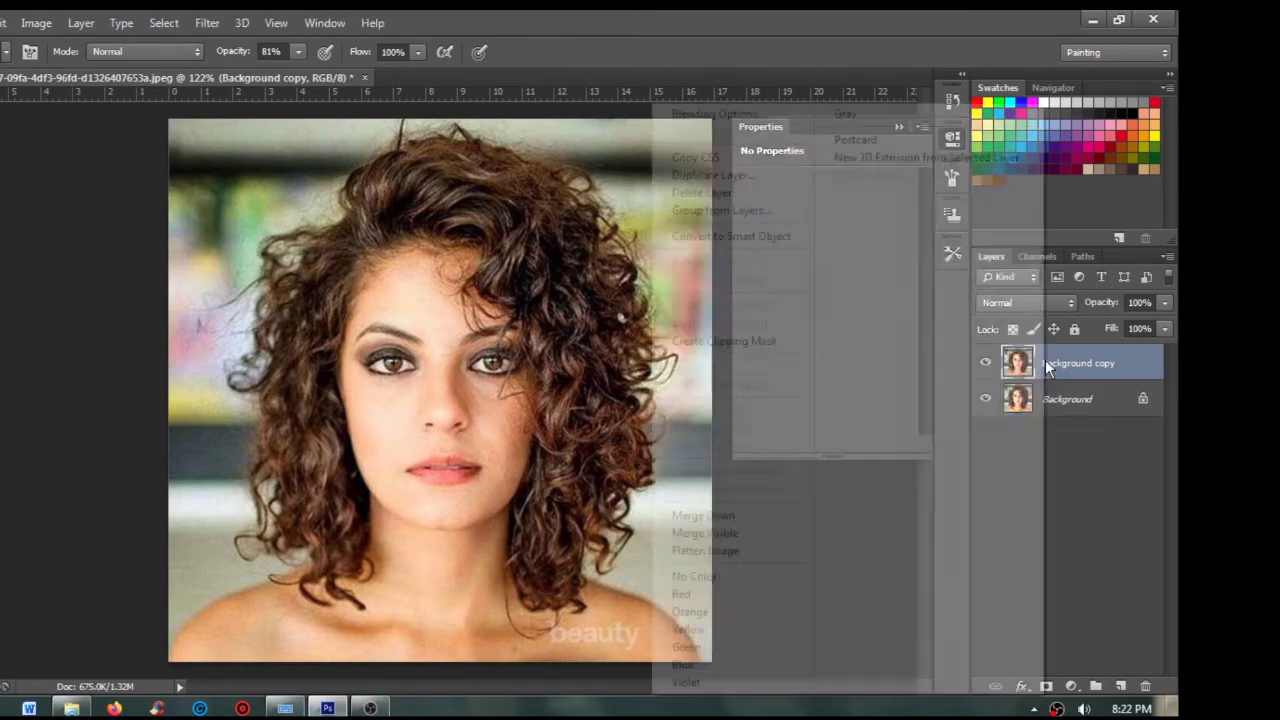
pyautogui.rightClick(1140, 366)
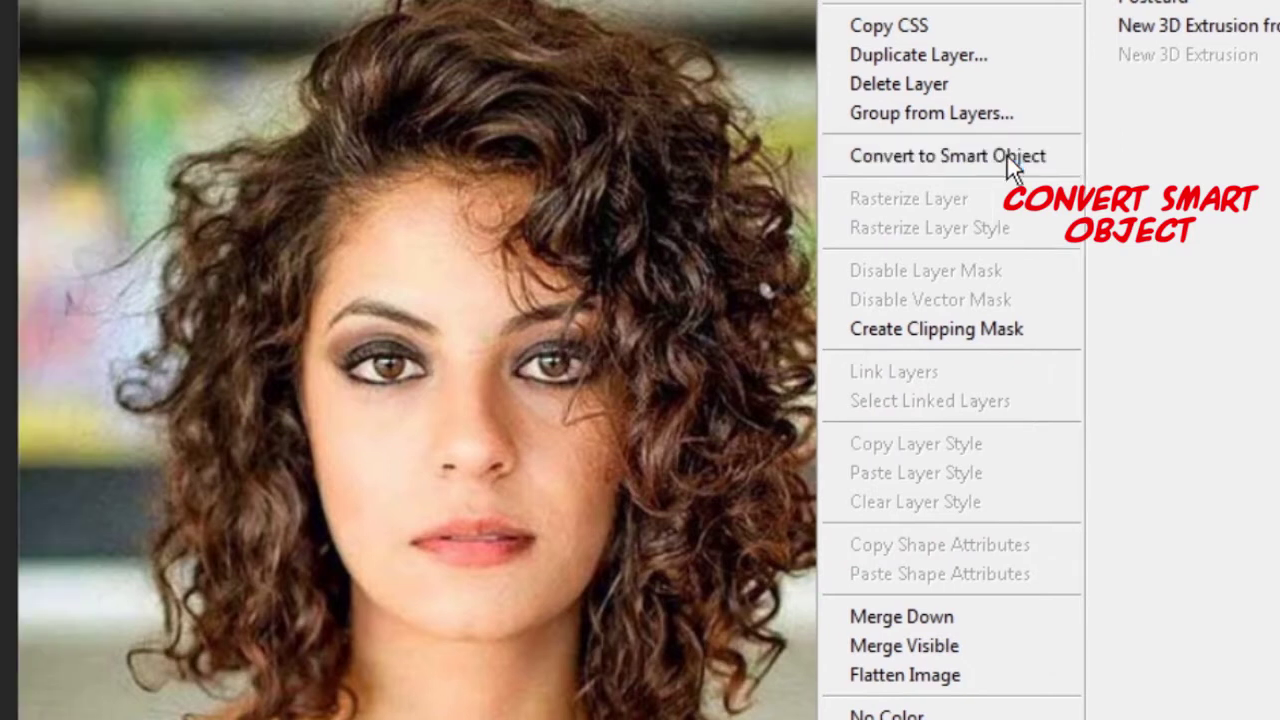
pyautogui.click(1007, 156)
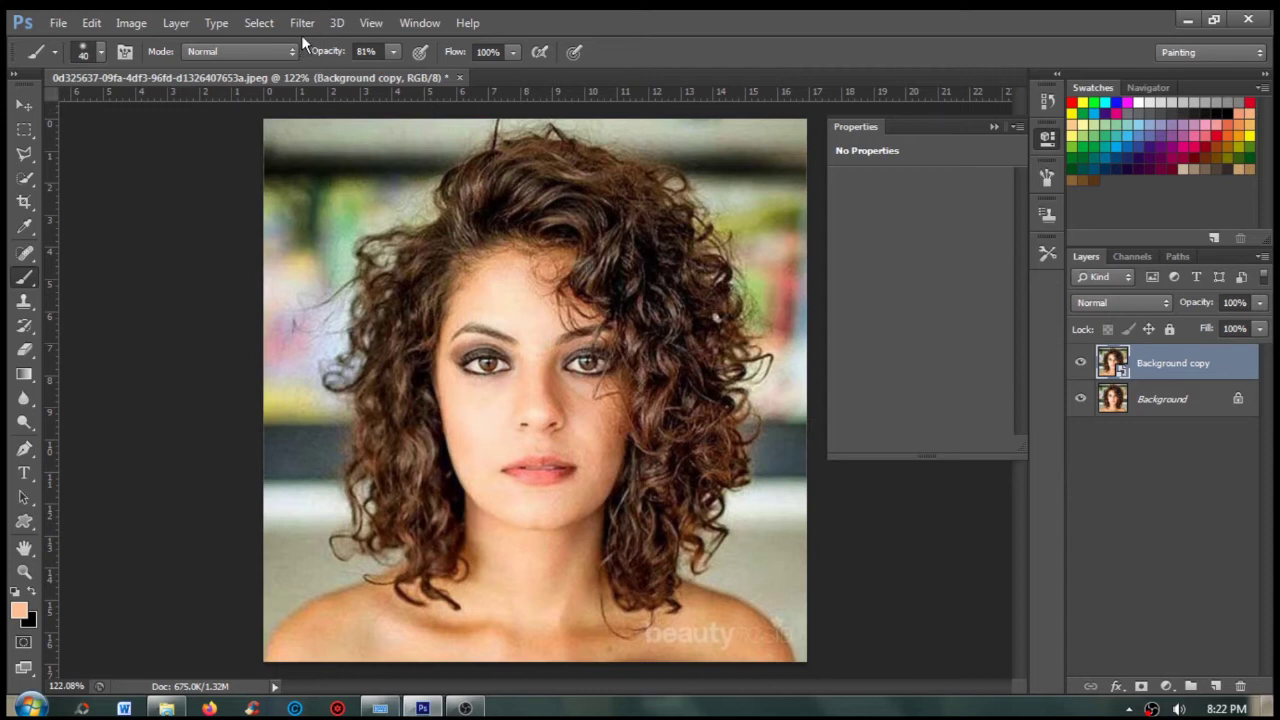
pyautogui.click(304, 25)
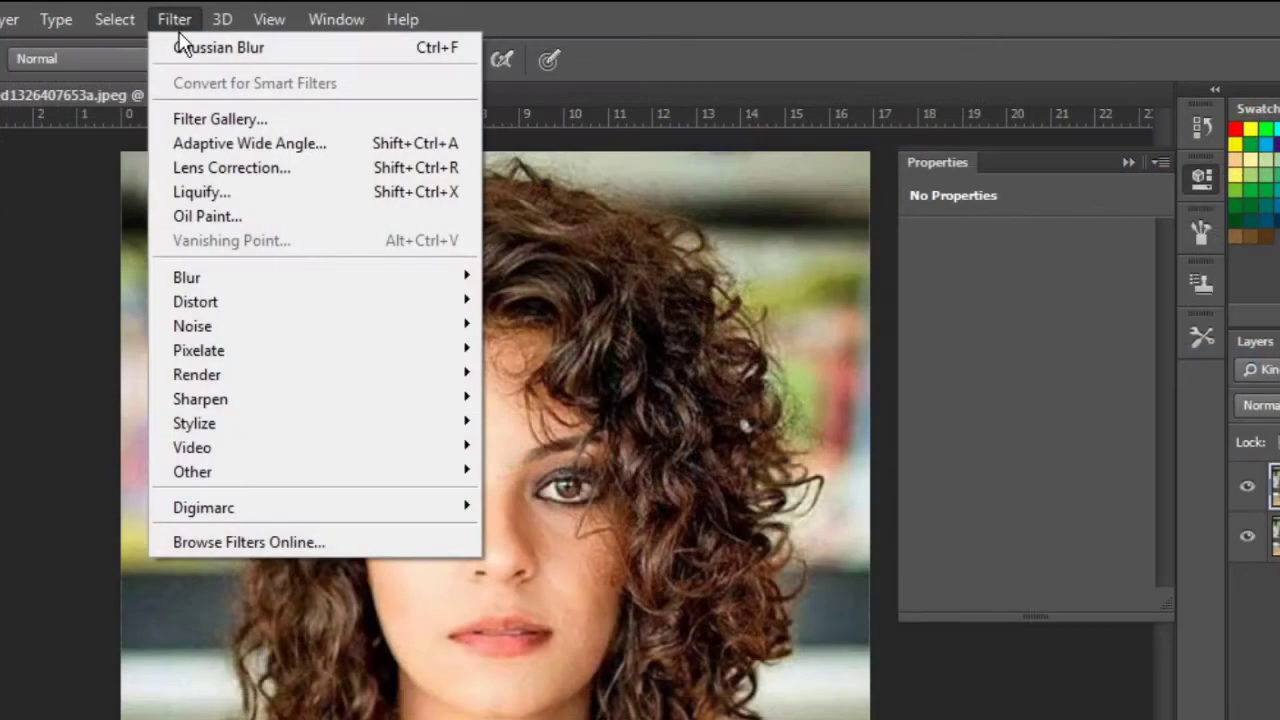
# Apply a Gaussian Blur smart filter of about 1.5 pixels radius to Background copy.
pyautogui.moveTo(187, 277)
pyautogui.click(593, 452)
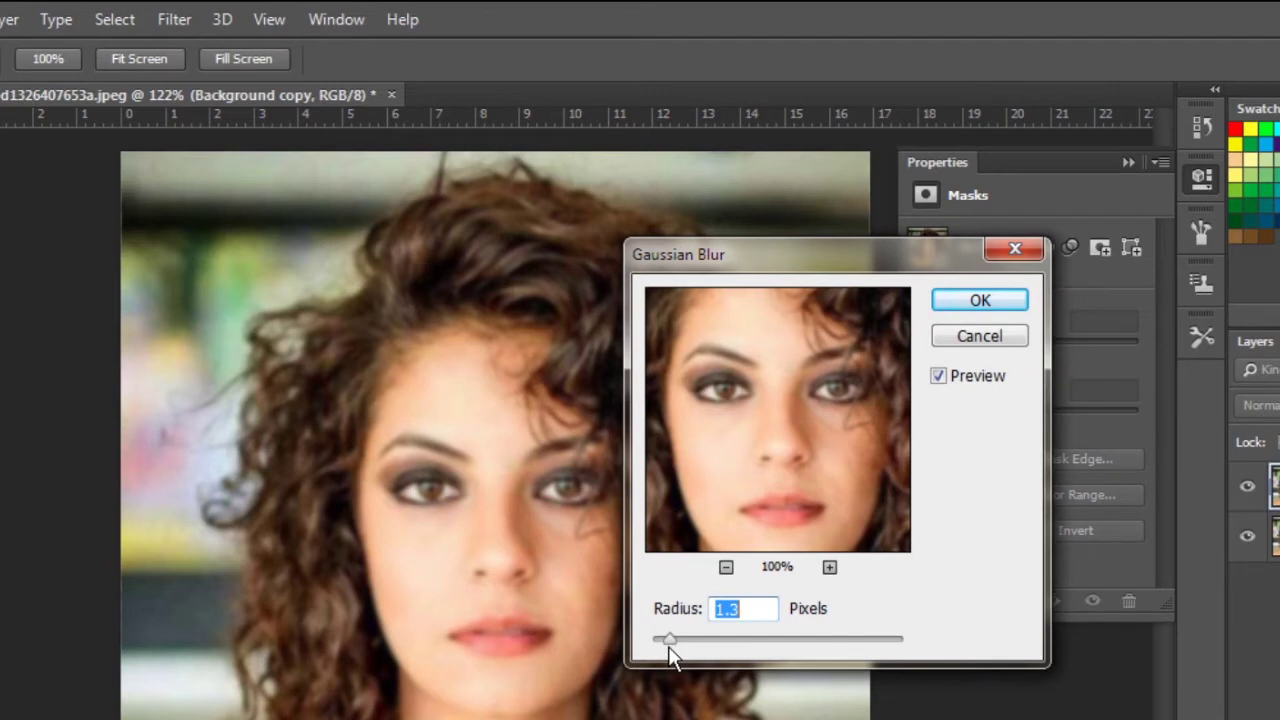
pyautogui.moveTo(670, 652)
pyautogui.mouseDown()
pyautogui.moveTo(688, 650)
pyautogui.moveTo(668, 646)
pyautogui.mouseUp()
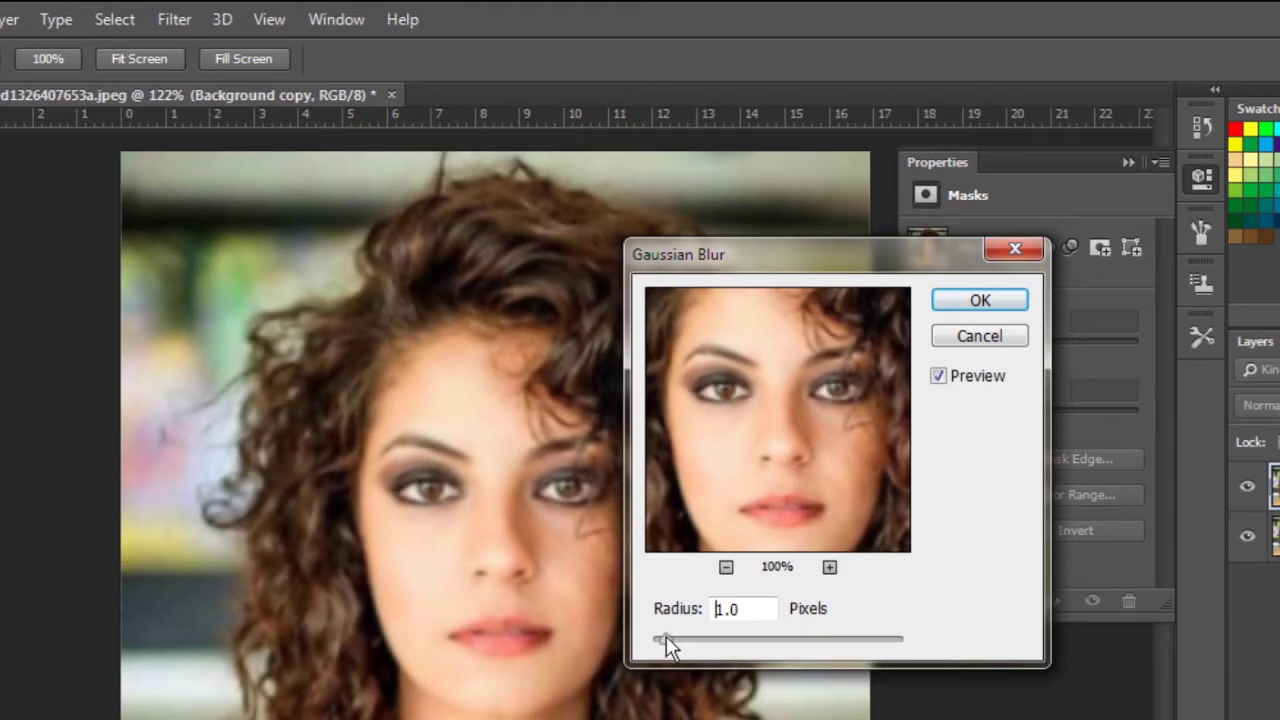
pyautogui.moveTo(854, 251); pyautogui.dragTo(1036, 310)
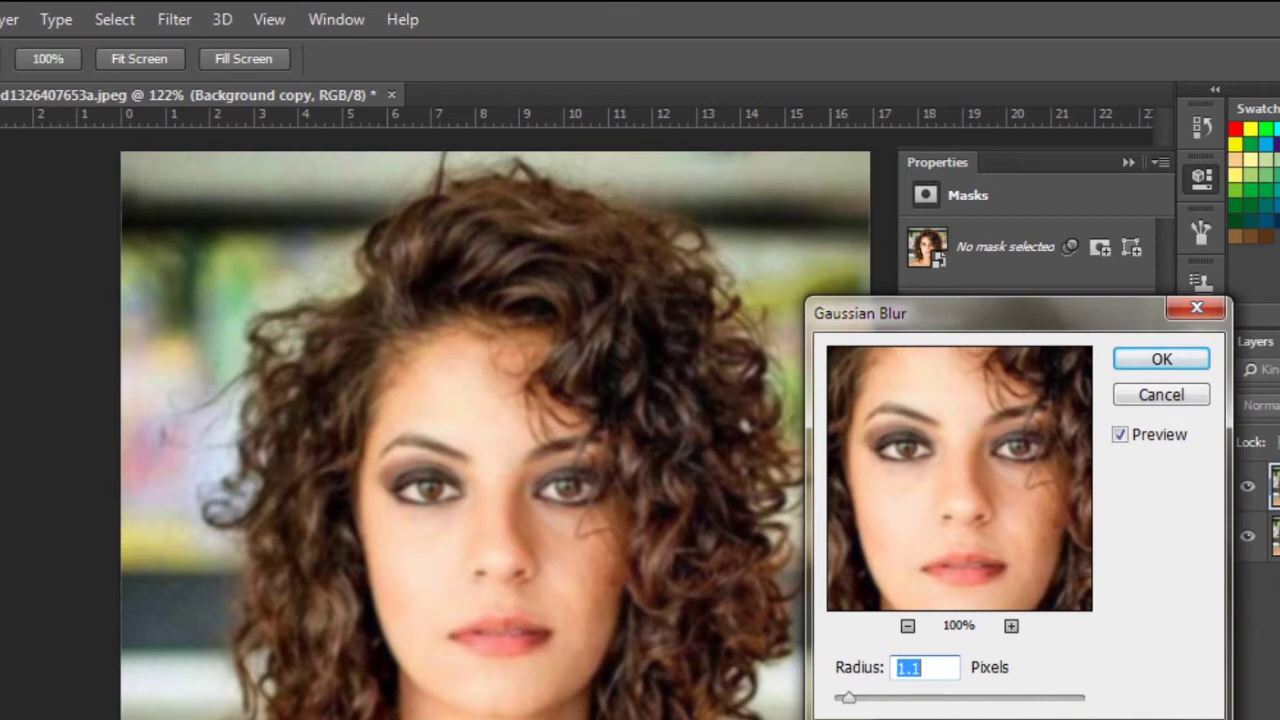
pyautogui.moveTo(847, 699); pyautogui.dragTo(858, 705)
pyautogui.click(1175, 359)
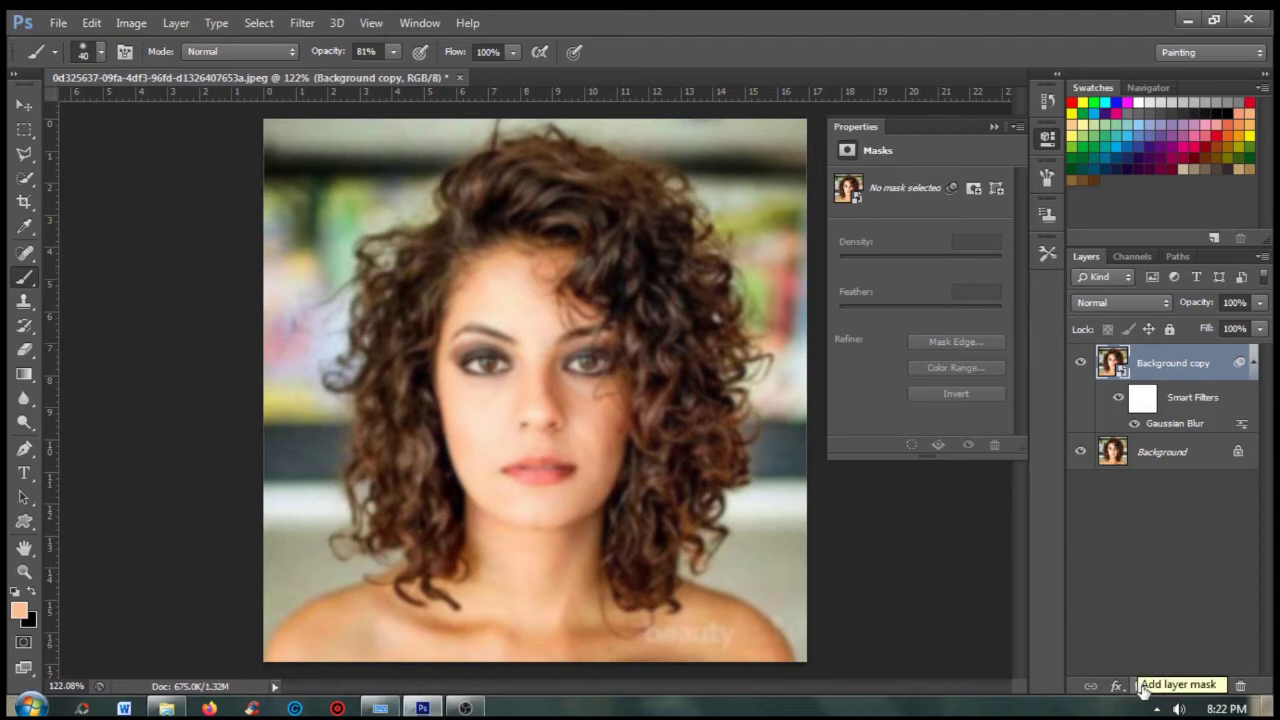
# Add a layer mask to the blurred copy and paint both eyes sharp again.
pyautogui.click(1142, 688)
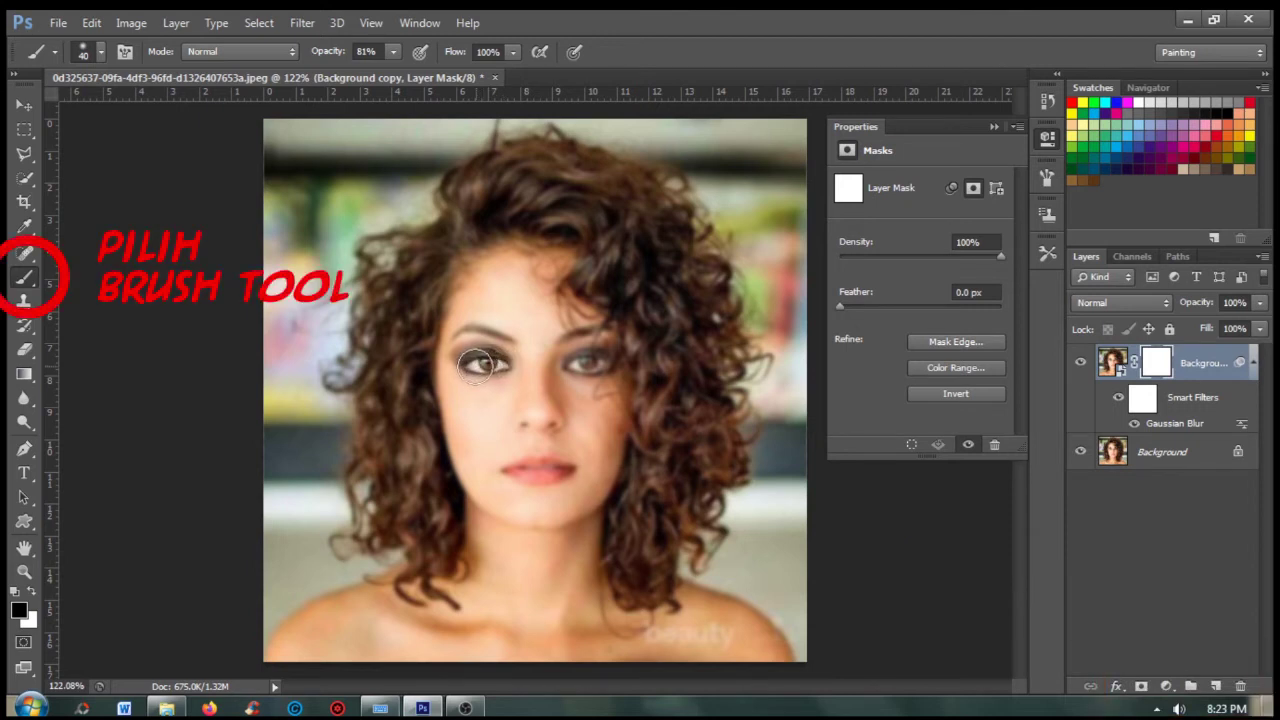
pyautogui.click(476, 364)
pyautogui.hotkey('ctrl', '+')
pyautogui.hotkey('ctrl', '+')
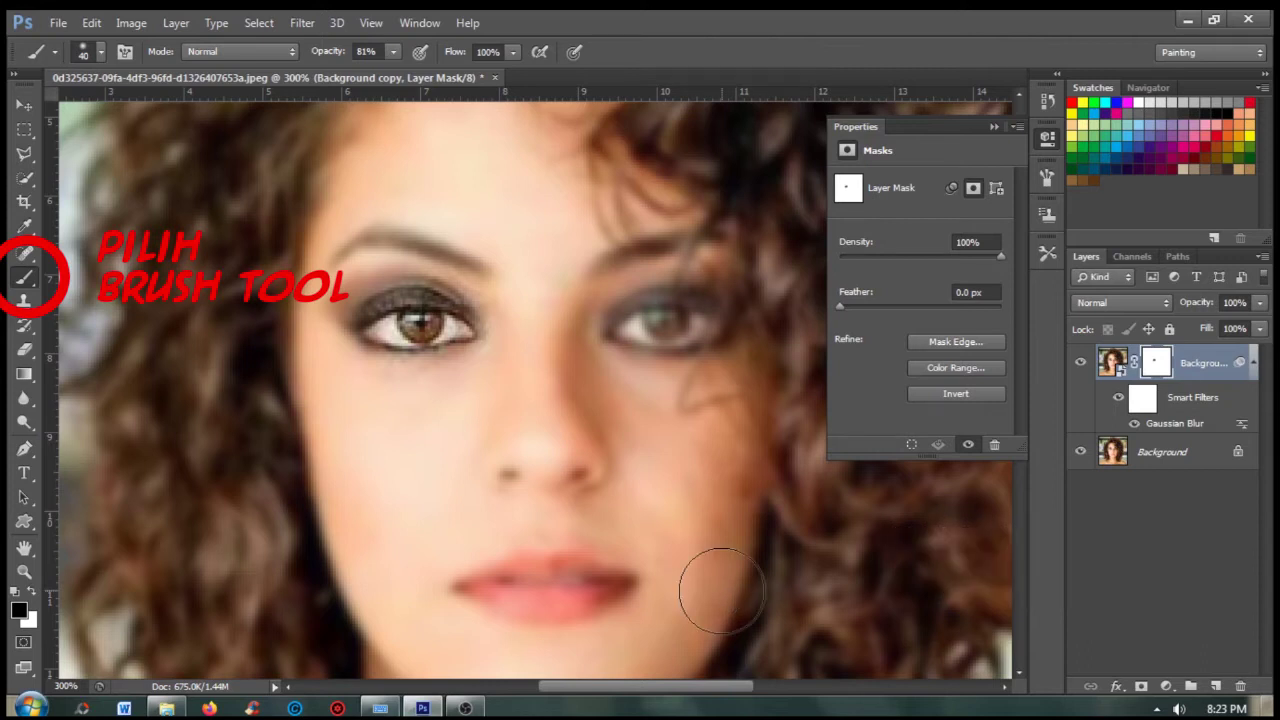
pyautogui.press('[')
pyautogui.moveTo(626, 323)
pyautogui.mouseDown()
pyautogui.moveTo(699, 322)
pyautogui.moveTo(633, 290)
pyautogui.mouseUp()
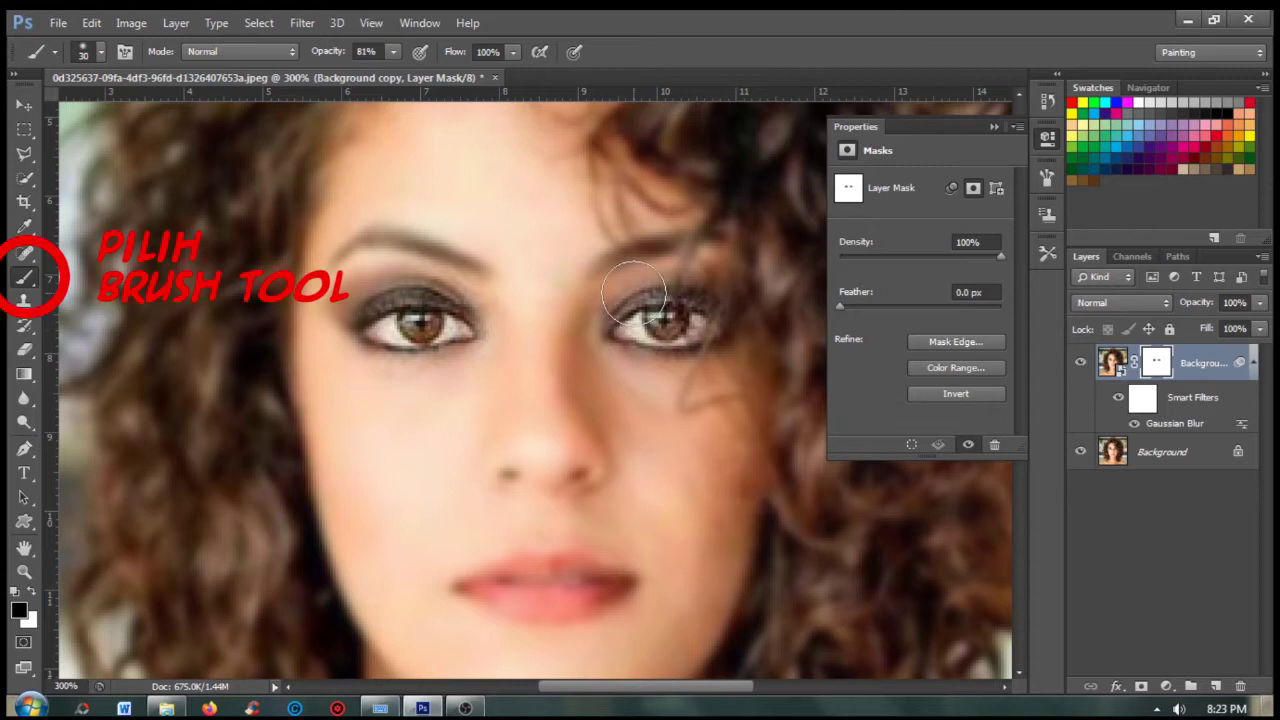
pyautogui.press('[')
pyautogui.press('[')
# Paint the mask over the eyebrows and lip edges to restore their sharpness.
pyautogui.moveTo(480, 268)
pyautogui.mouseDown()
pyautogui.moveTo(395, 240)
pyautogui.moveTo(340, 249)
pyautogui.mouseUp()
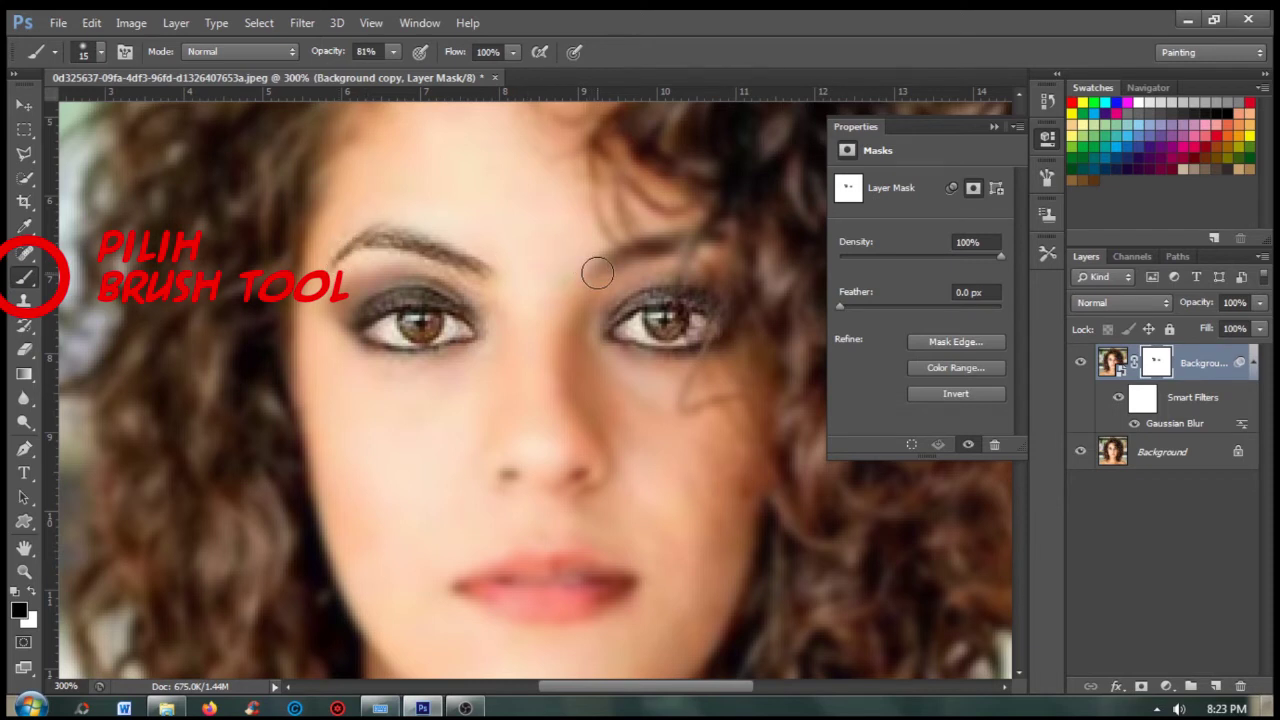
pyautogui.moveTo(607, 256); pyautogui.dragTo(662, 244)
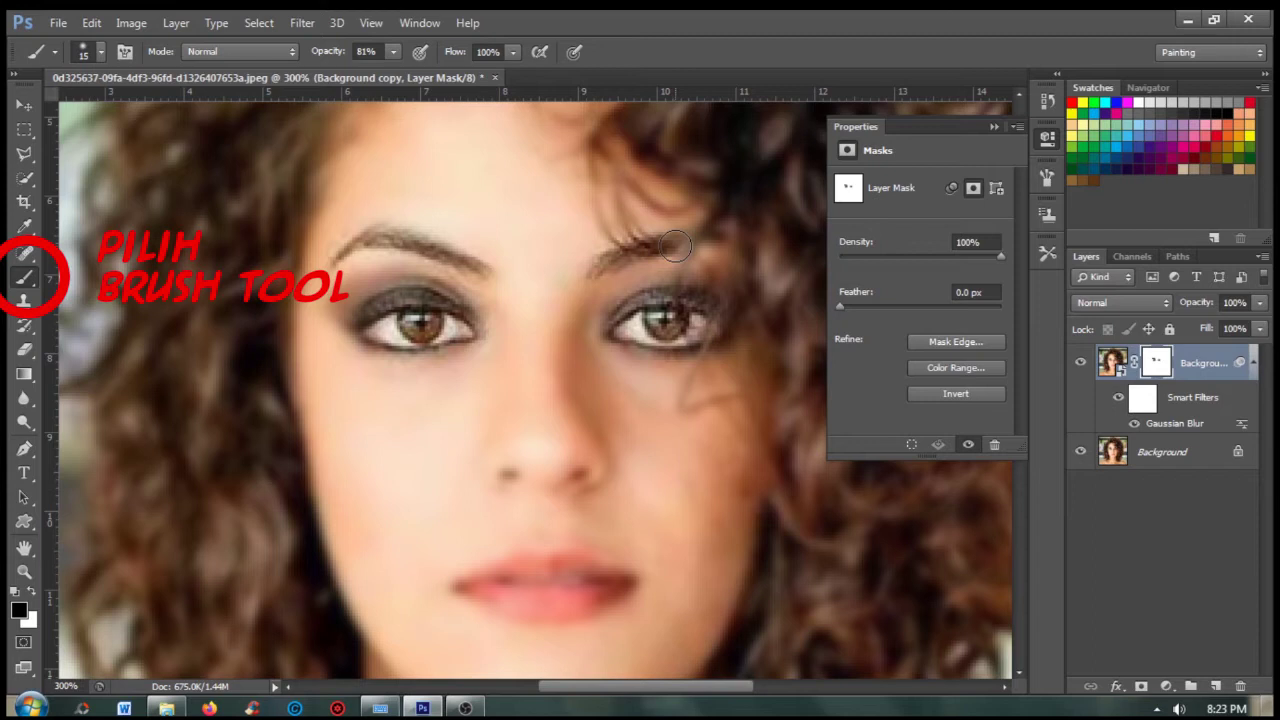
pyautogui.moveTo(471, 584)
pyautogui.mouseDown()
pyautogui.moveTo(543, 560)
pyautogui.moveTo(616, 577)
pyautogui.mouseUp()
pyautogui.moveTo(474, 594)
pyautogui.mouseDown()
pyautogui.moveTo(600, 591)
pyautogui.moveTo(587, 598)
pyautogui.mouseUp()
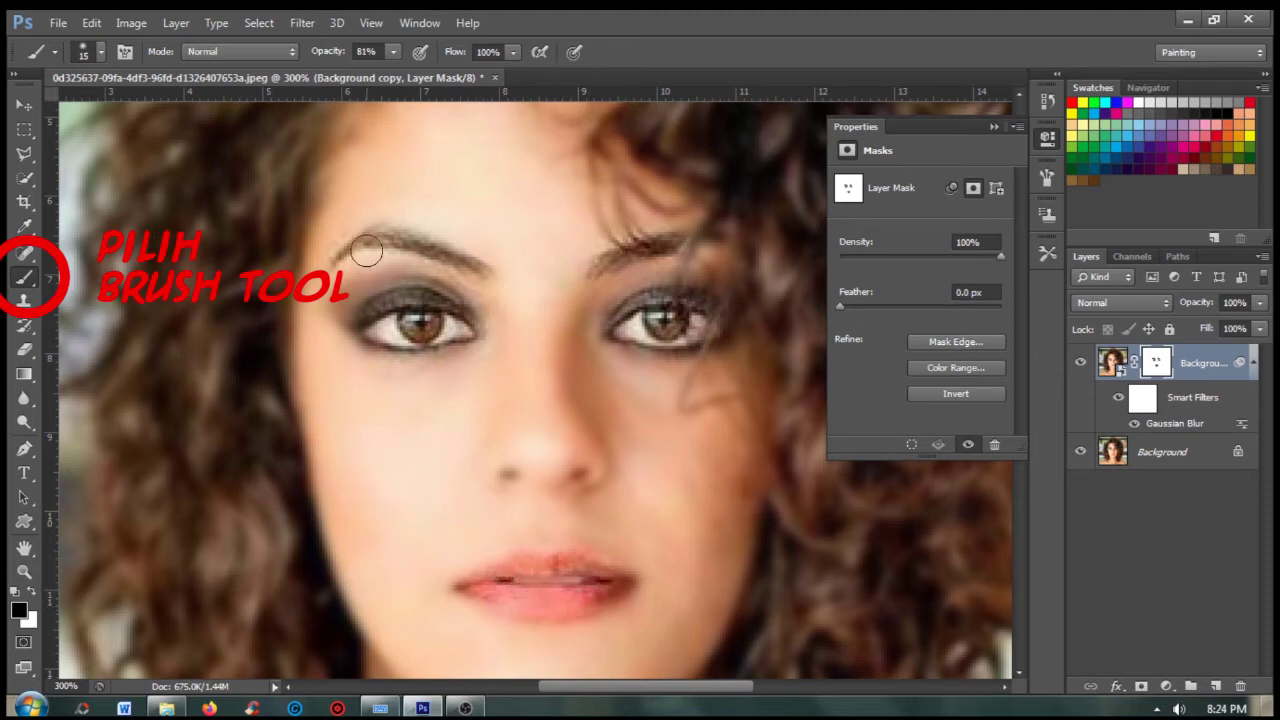
pyautogui.click(24, 571)
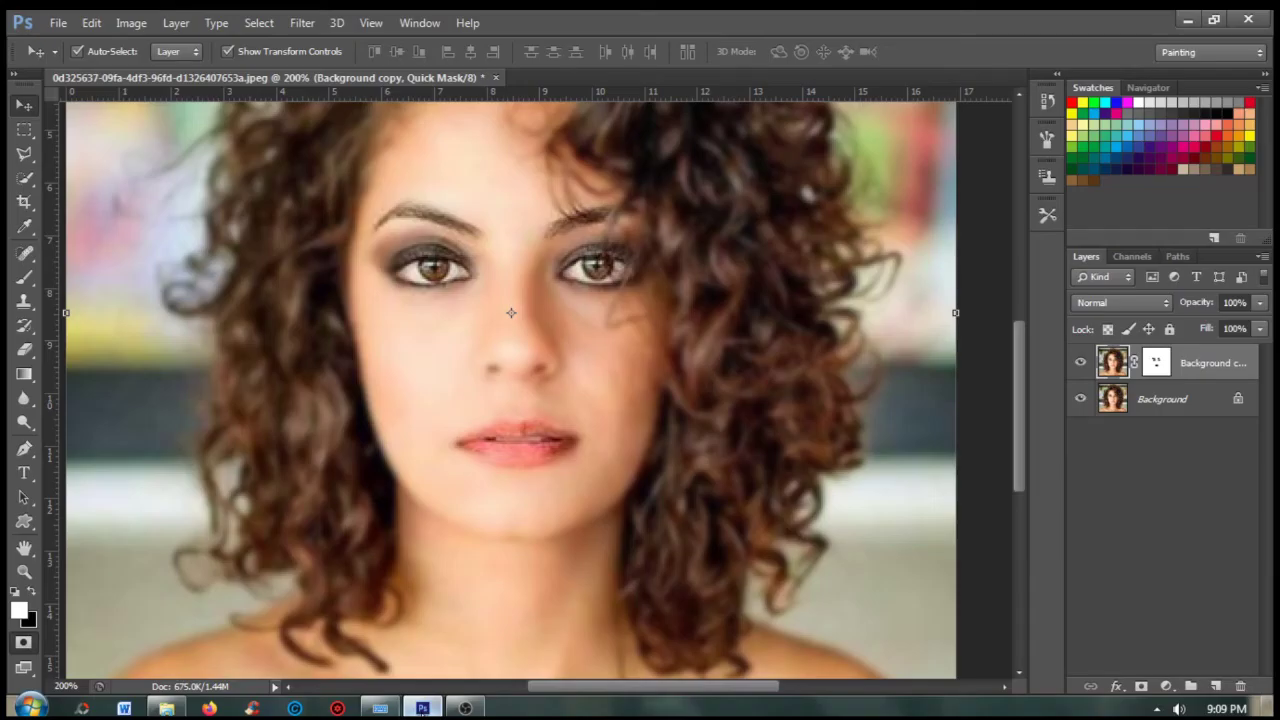
# At 400% zoom, outline both lips with the Polygonal Lasso.
pyautogui.hotkey('ctrl', '+')
pyautogui.hotkey('ctrl', '+')
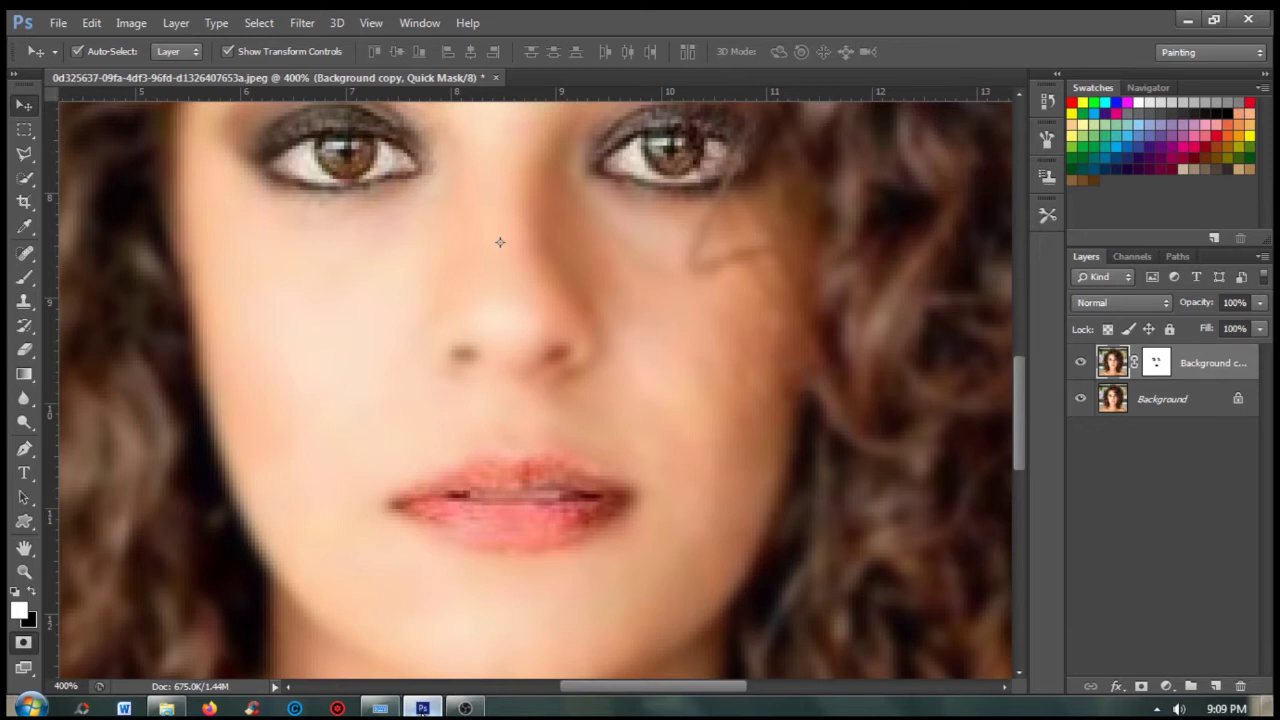
pyautogui.press('l')
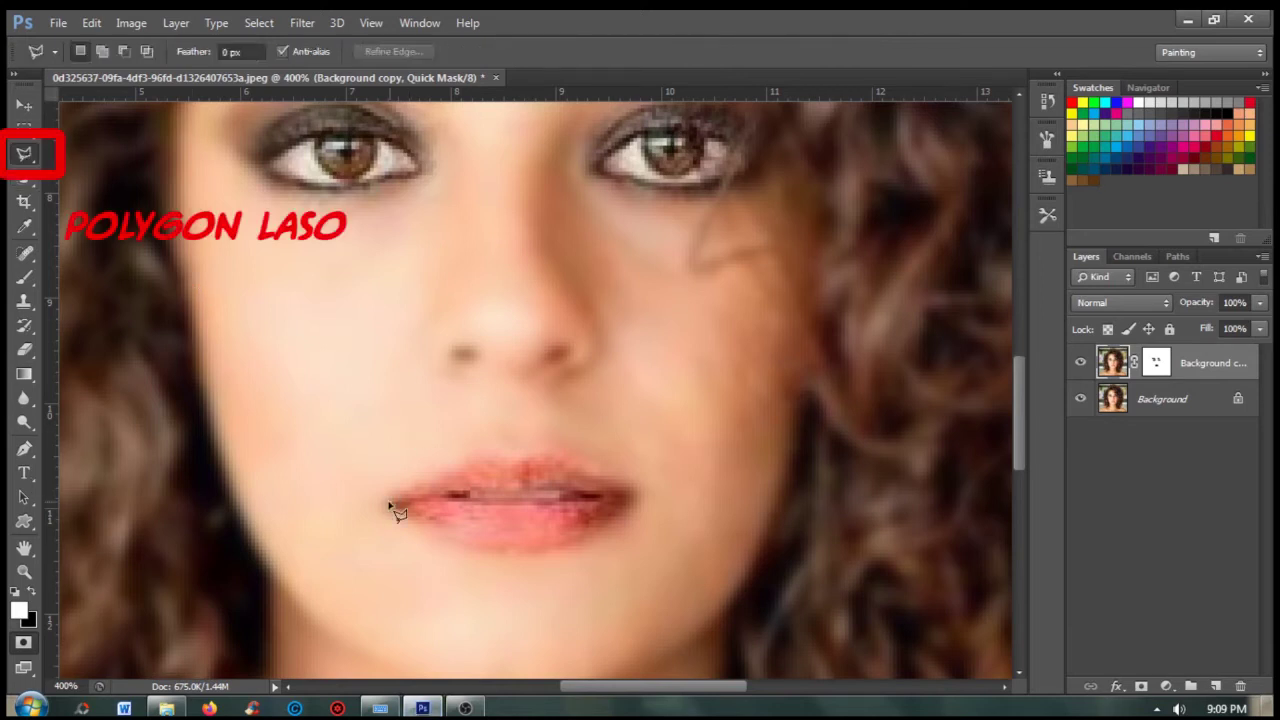
pyautogui.click(393, 494)
pyautogui.click(482, 462)
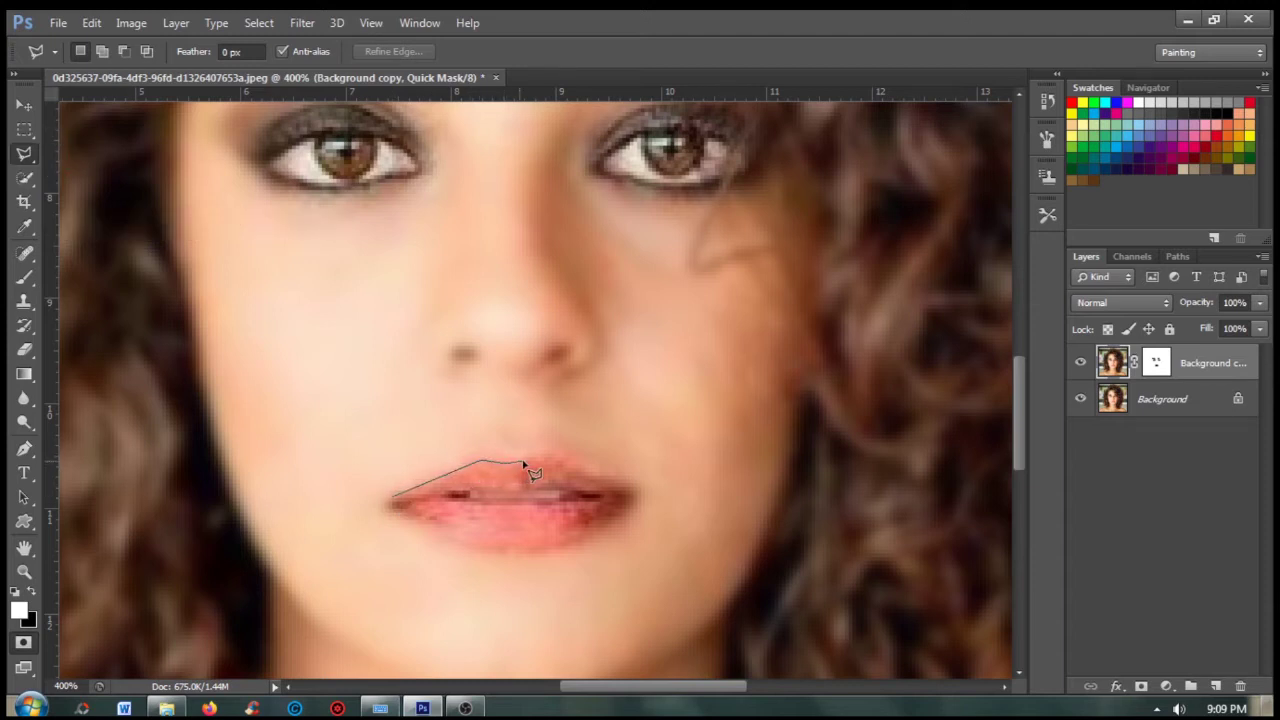
pyautogui.click(524, 463)
pyautogui.click(546, 459)
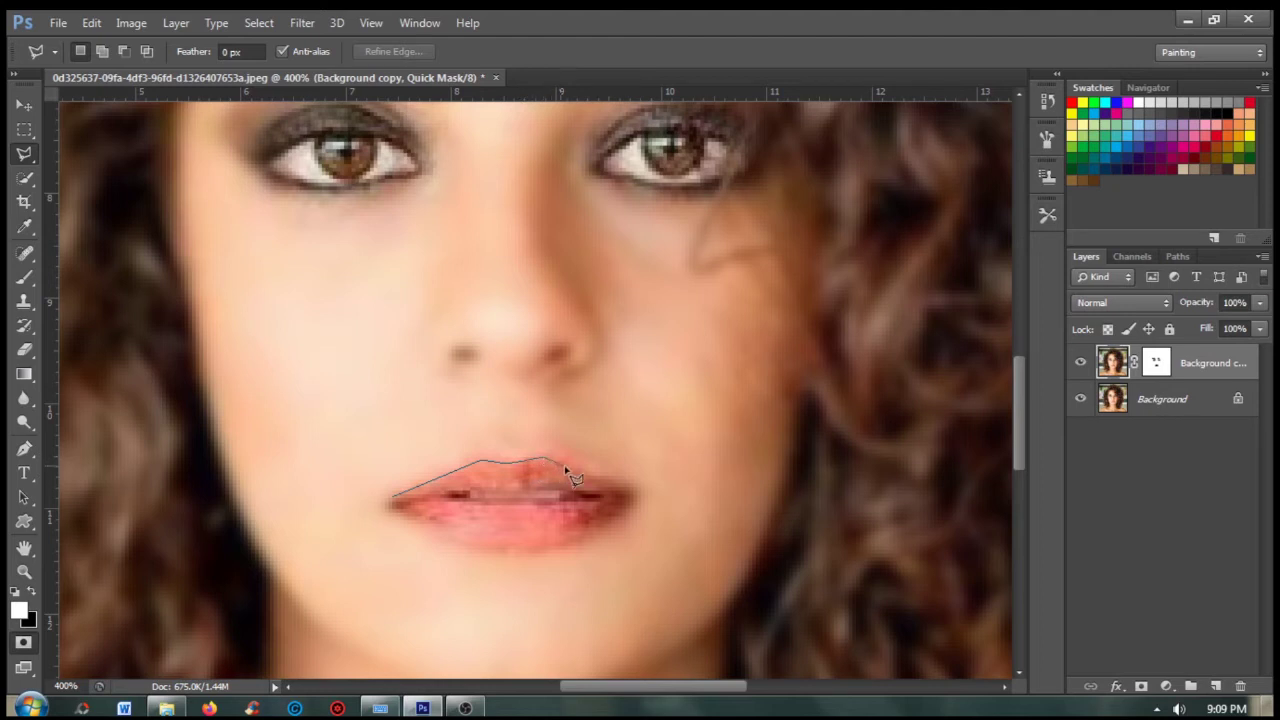
pyautogui.click(630, 497)
pyautogui.click(556, 546)
pyautogui.click(515, 549)
pyautogui.click(392, 501)
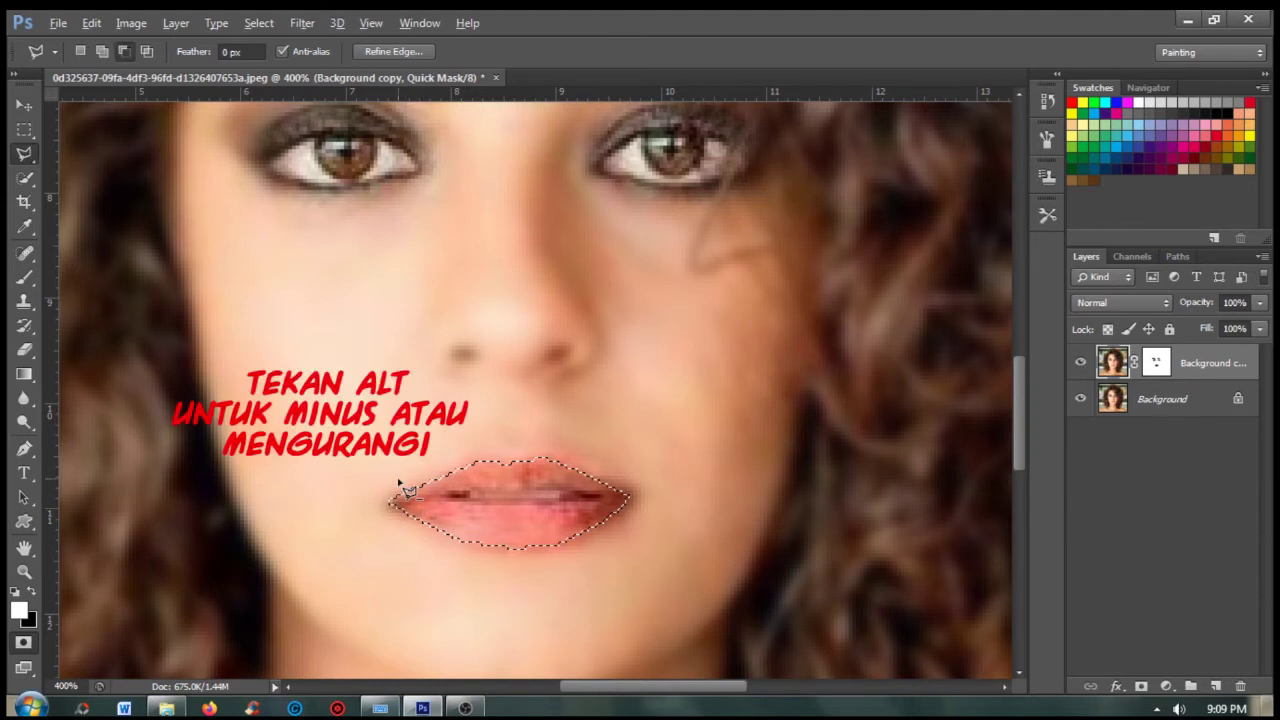
# Subtract the gap between the lips from the lip selection.
pyautogui.press('alt')
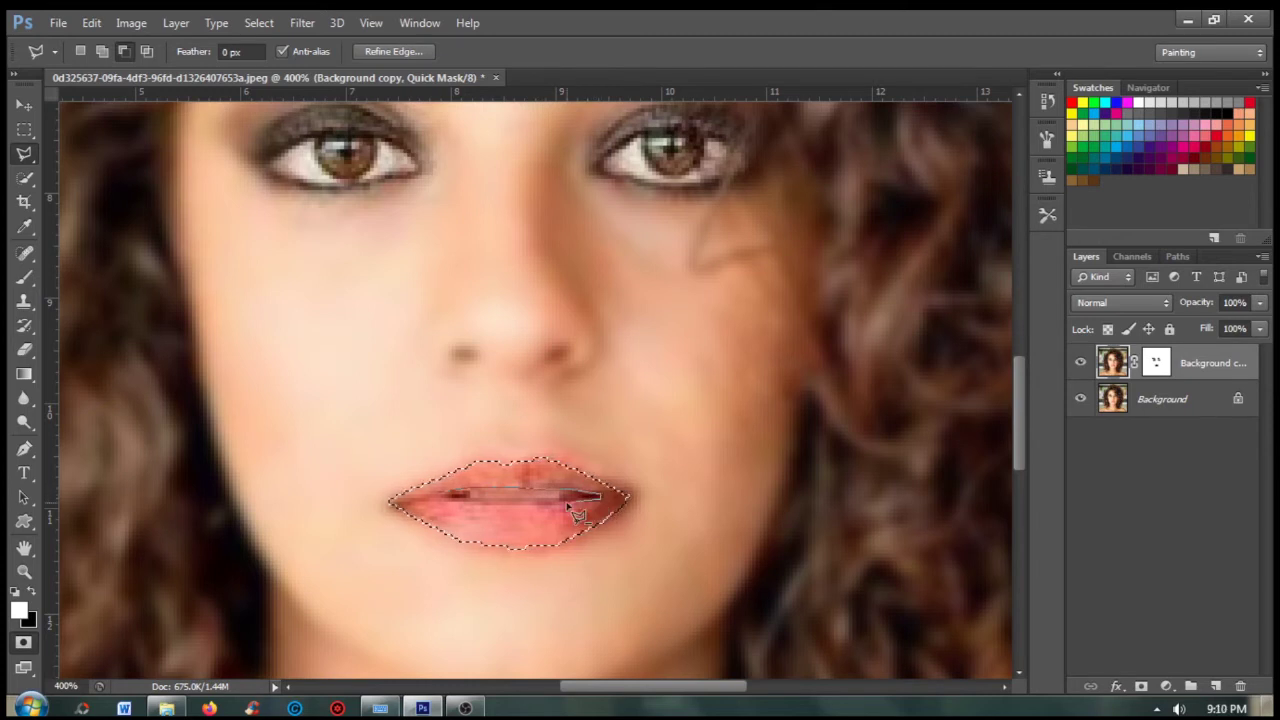
pyautogui.click(440, 499)
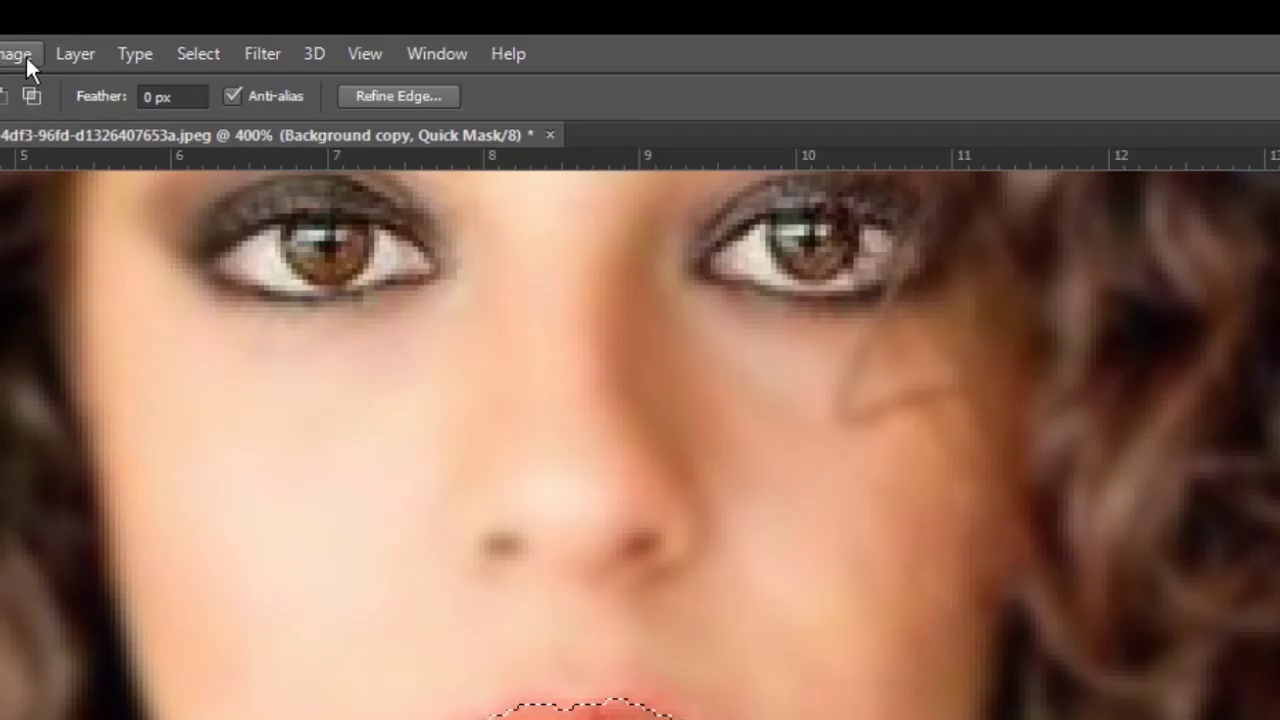
pyautogui.click(178, 24)
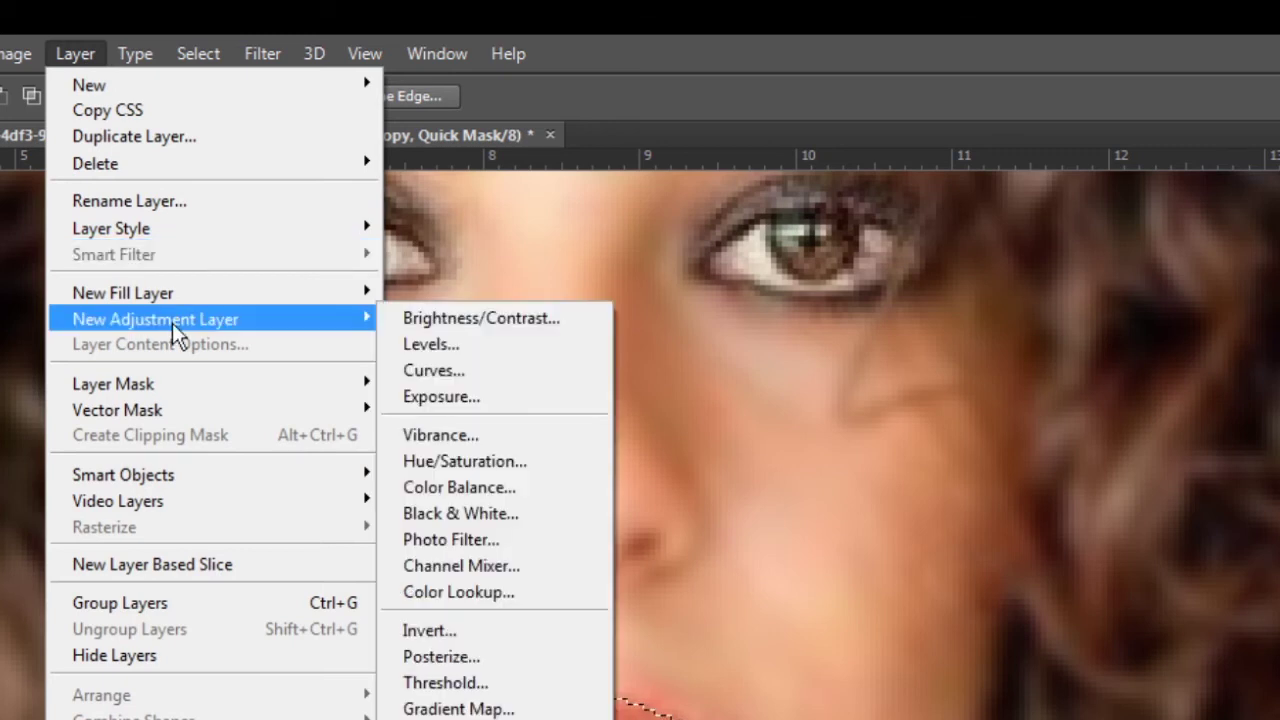
pyautogui.moveTo(155, 125)
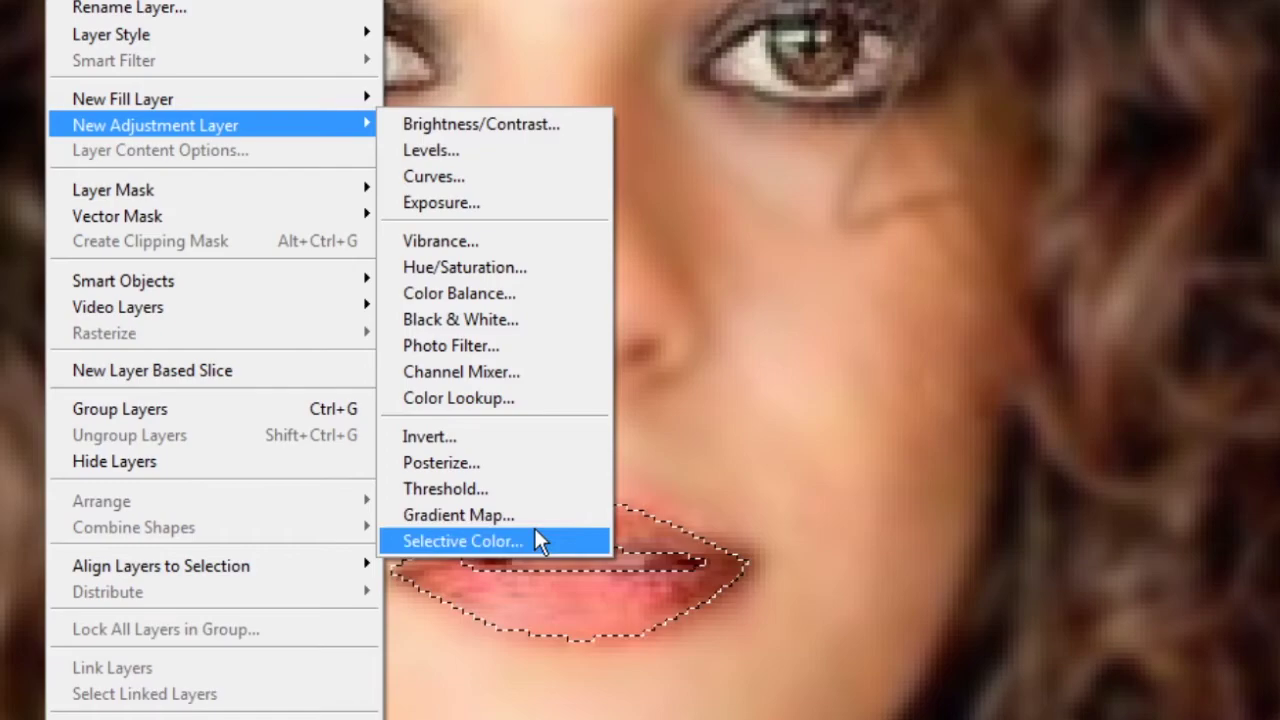
# Add a lip-masked Selective Color layer with Reds at Magenta +90 and Black +25.
pyautogui.click(536, 531)
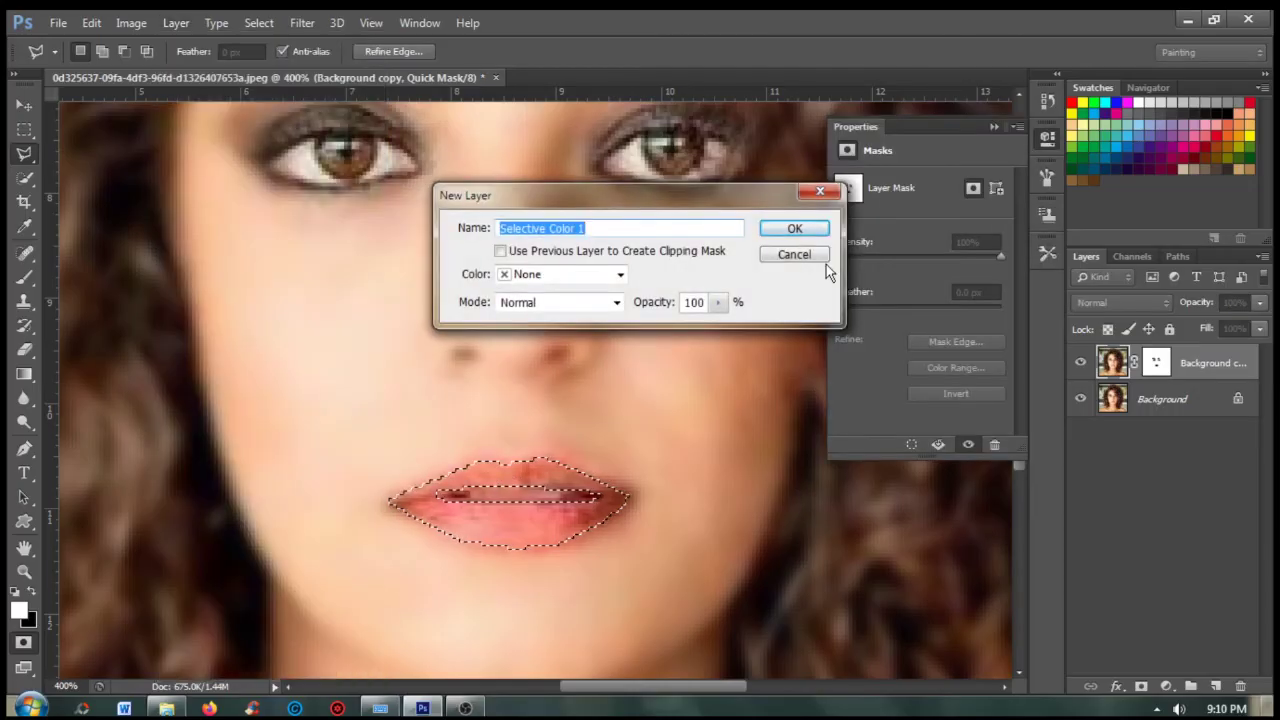
pyautogui.click(811, 229)
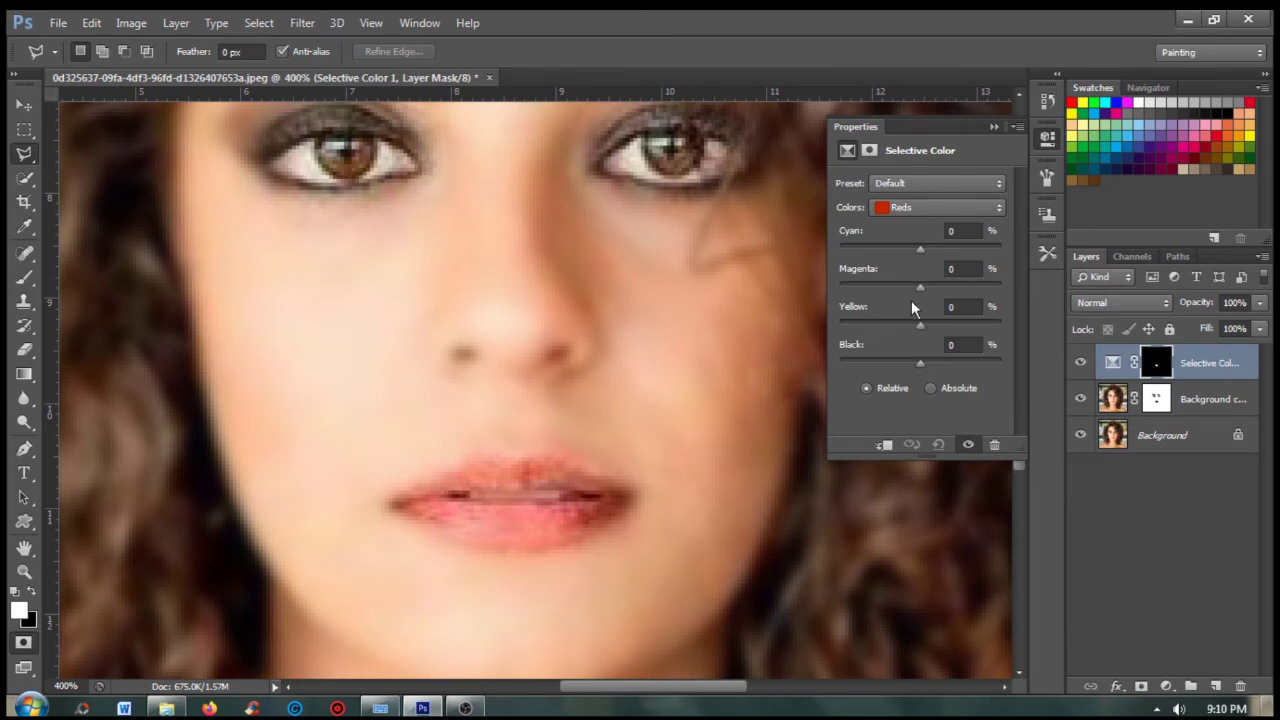
pyautogui.moveTo(921, 292); pyautogui.dragTo(922, 292)
pyautogui.moveTo(958, 286); pyautogui.dragTo(980, 286)
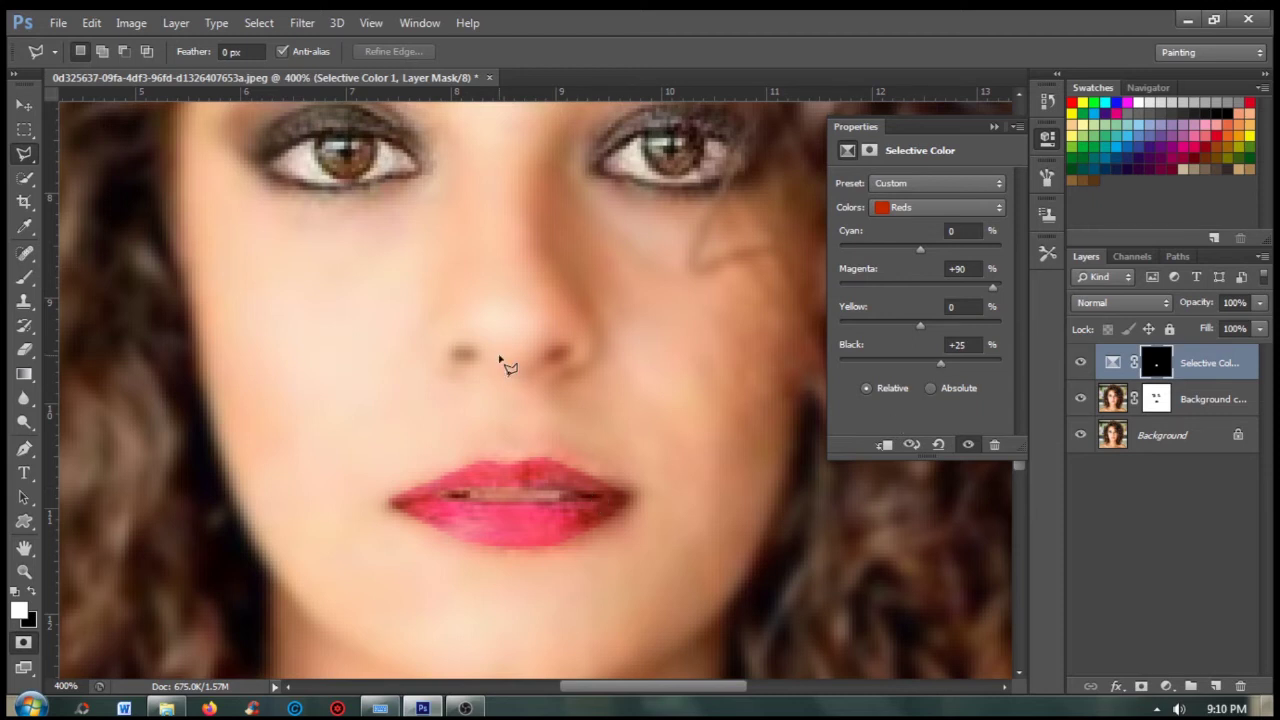
pyautogui.press('z')
pyautogui.keyDown('alt'); pyautogui.click(586, 463); pyautogui.keyUp('alt')
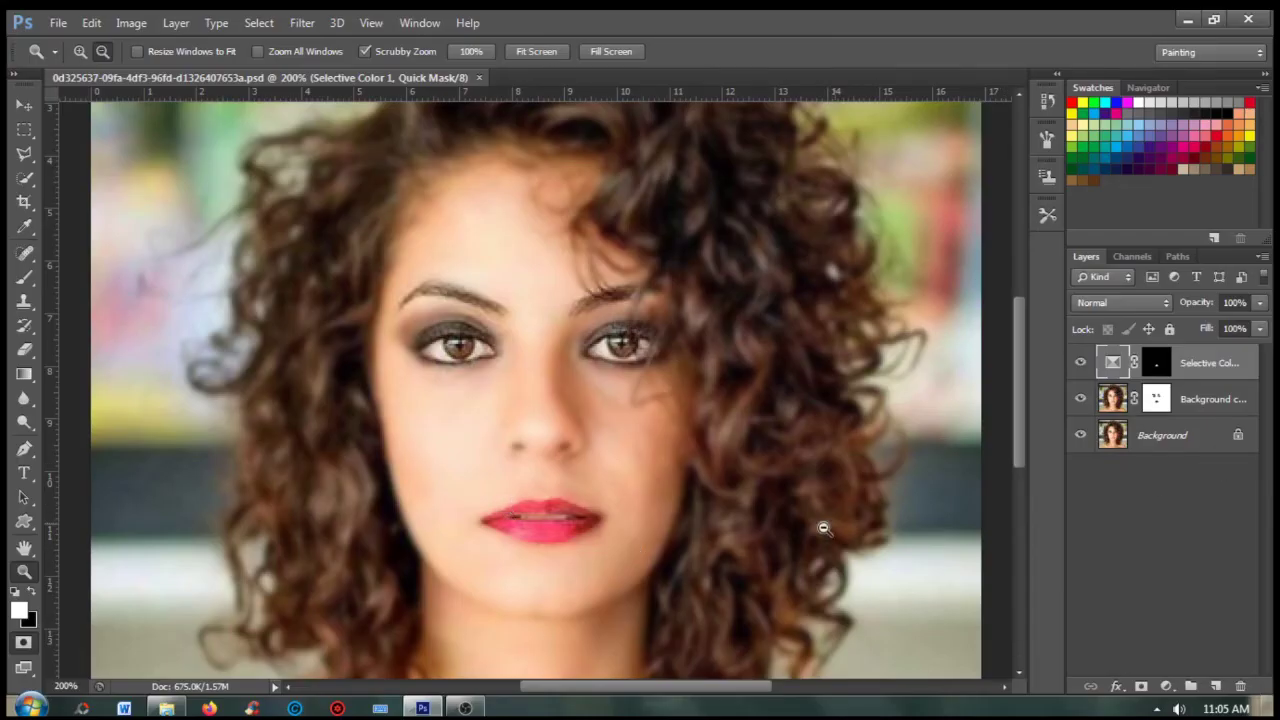
# Flatten all layers into one Background, exit Quick Mask, and zoom to 400%.
pyautogui.click(1261, 258)
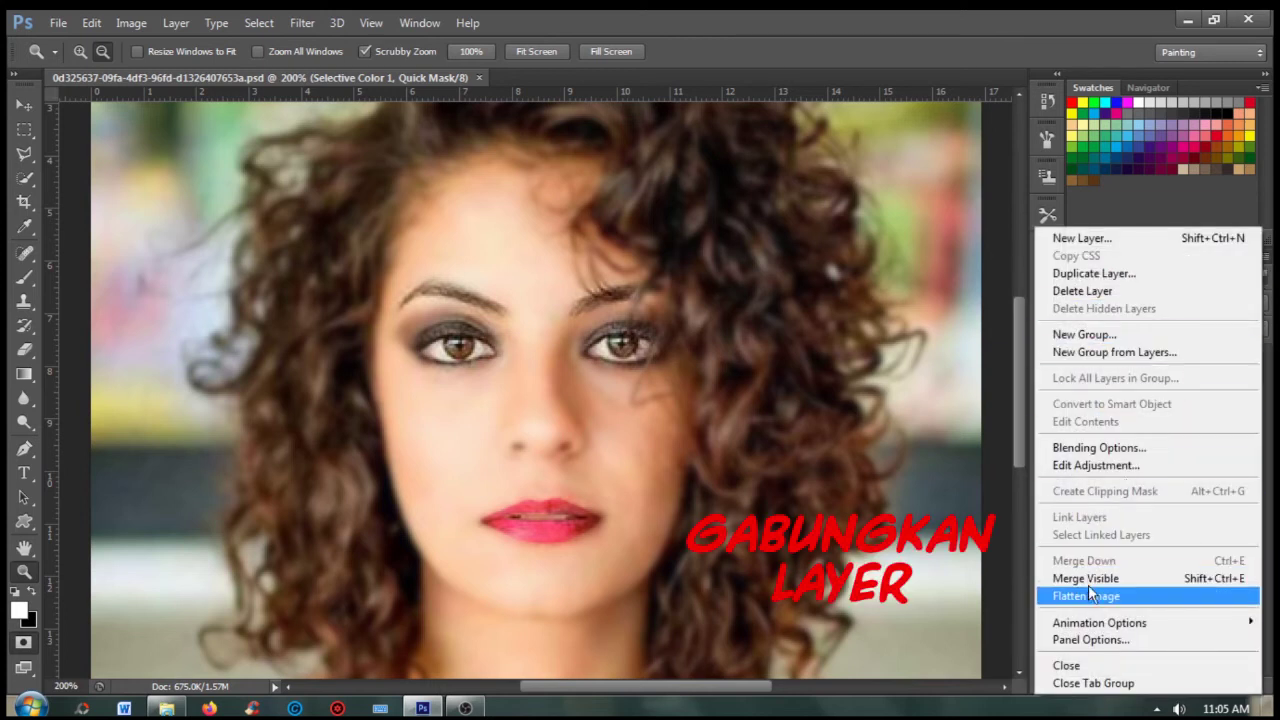
pyautogui.click(1090, 595)
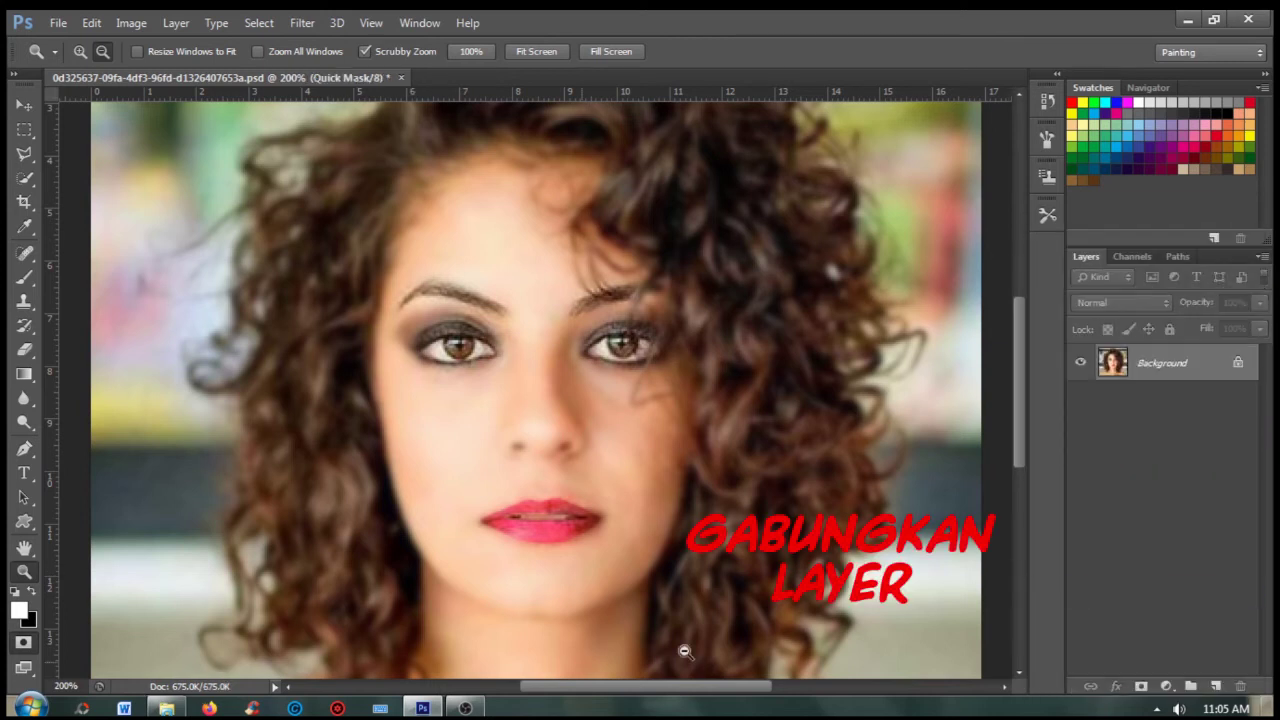
pyautogui.click(24, 645)
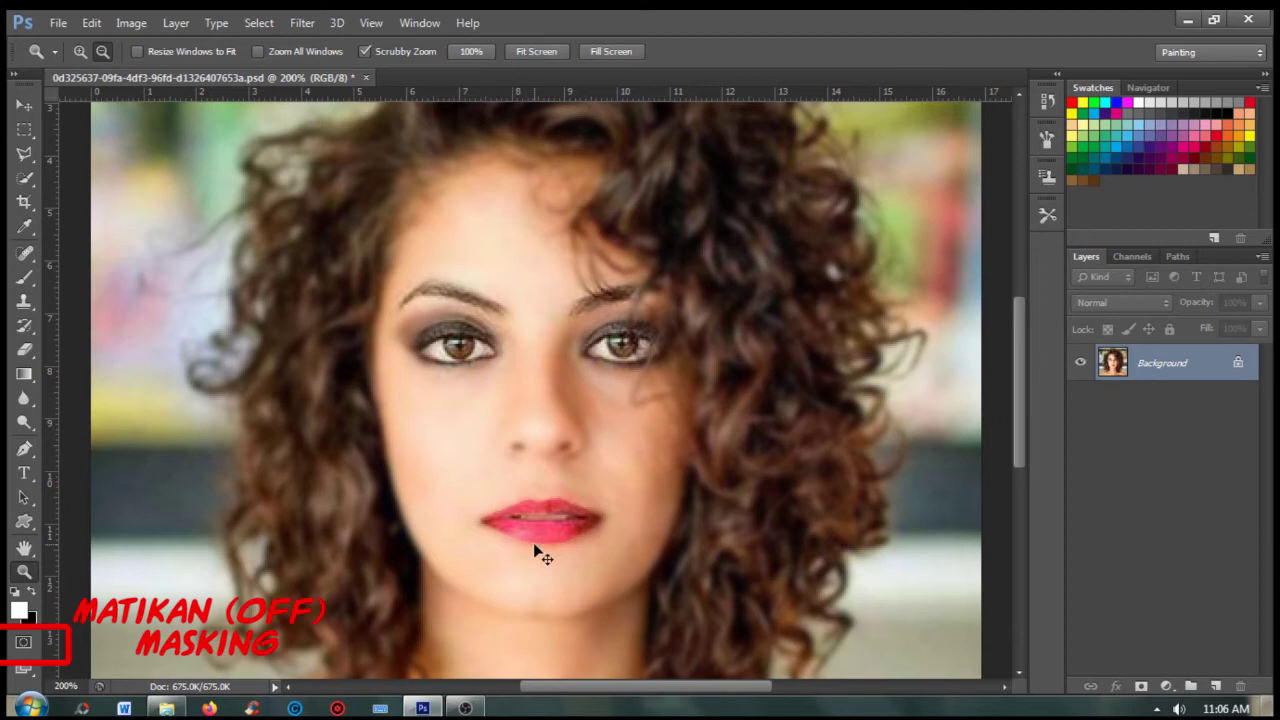
pyautogui.hotkey('ctrl', '+')
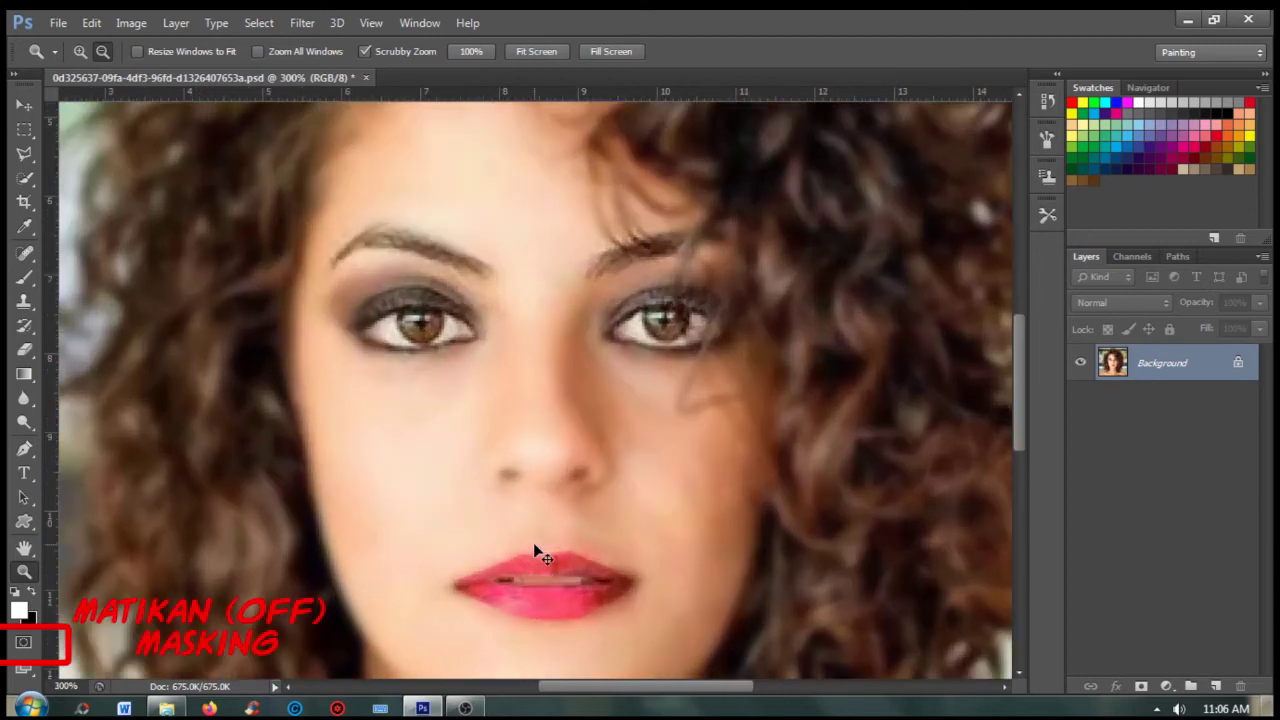
pyautogui.hotkey('ctrl', '+')
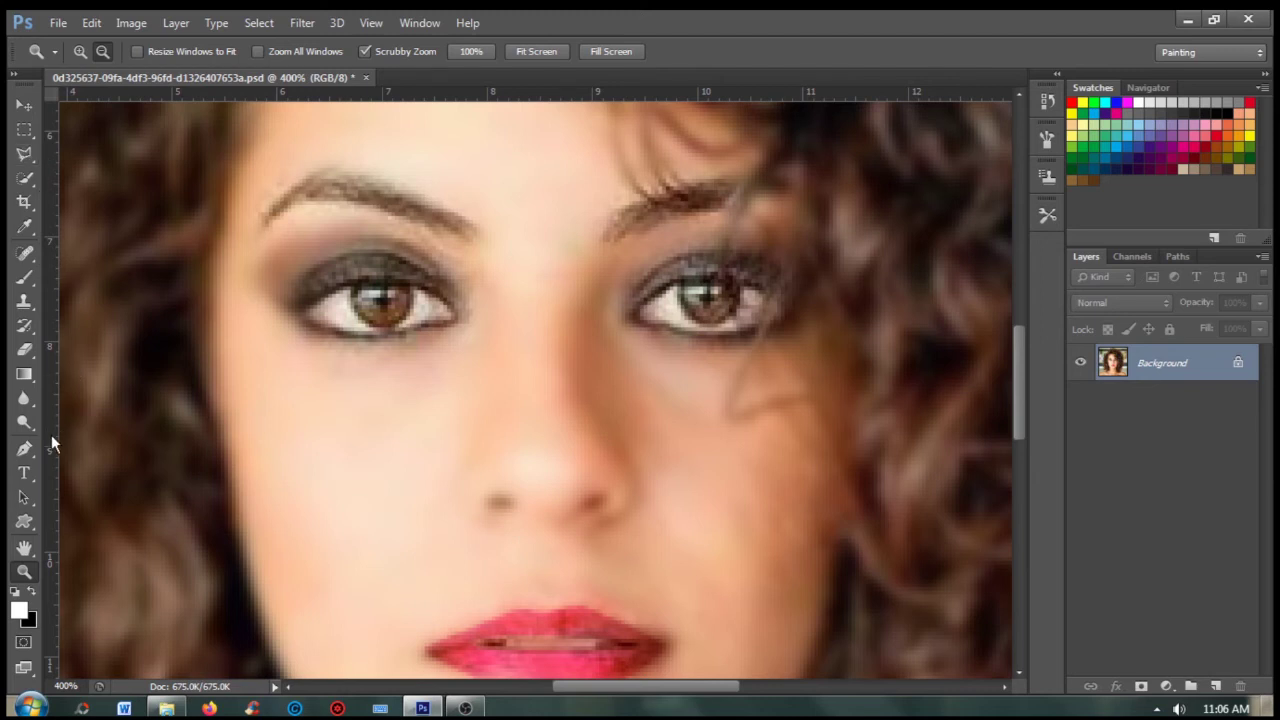
pyautogui.click(25, 450)
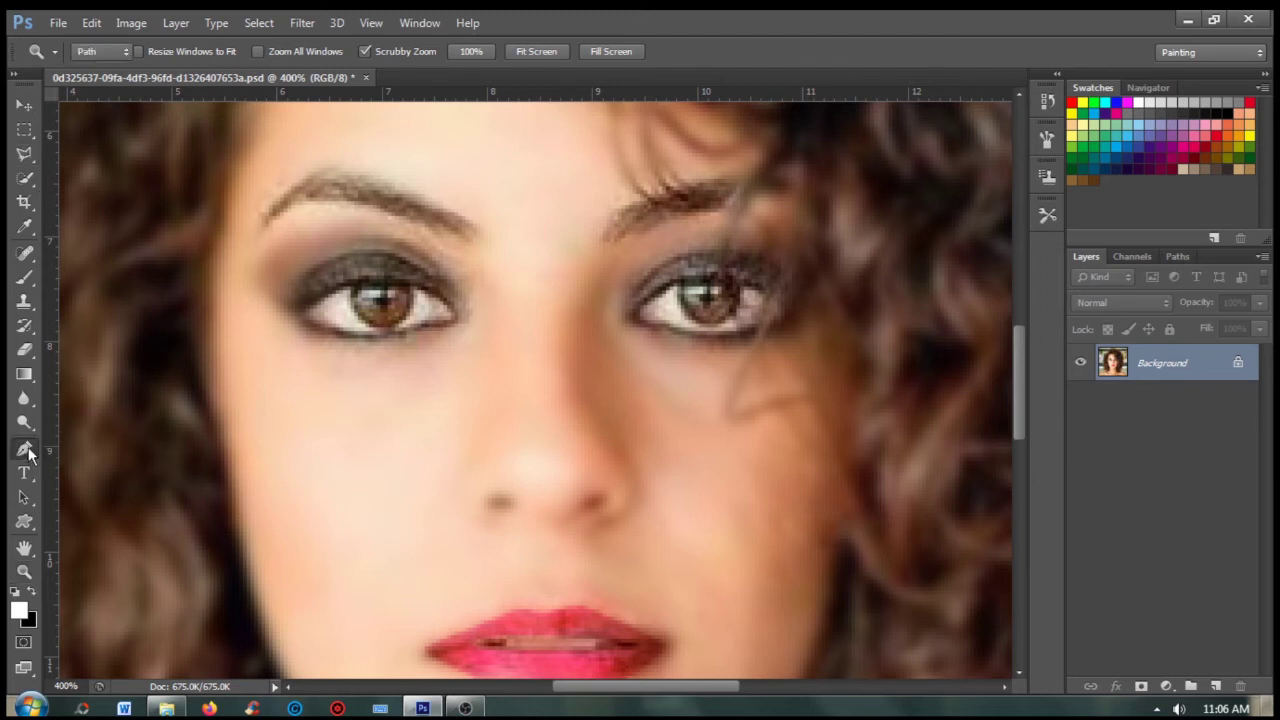
# Trace a closed pen path around the left eye.
pyautogui.click(306, 309)
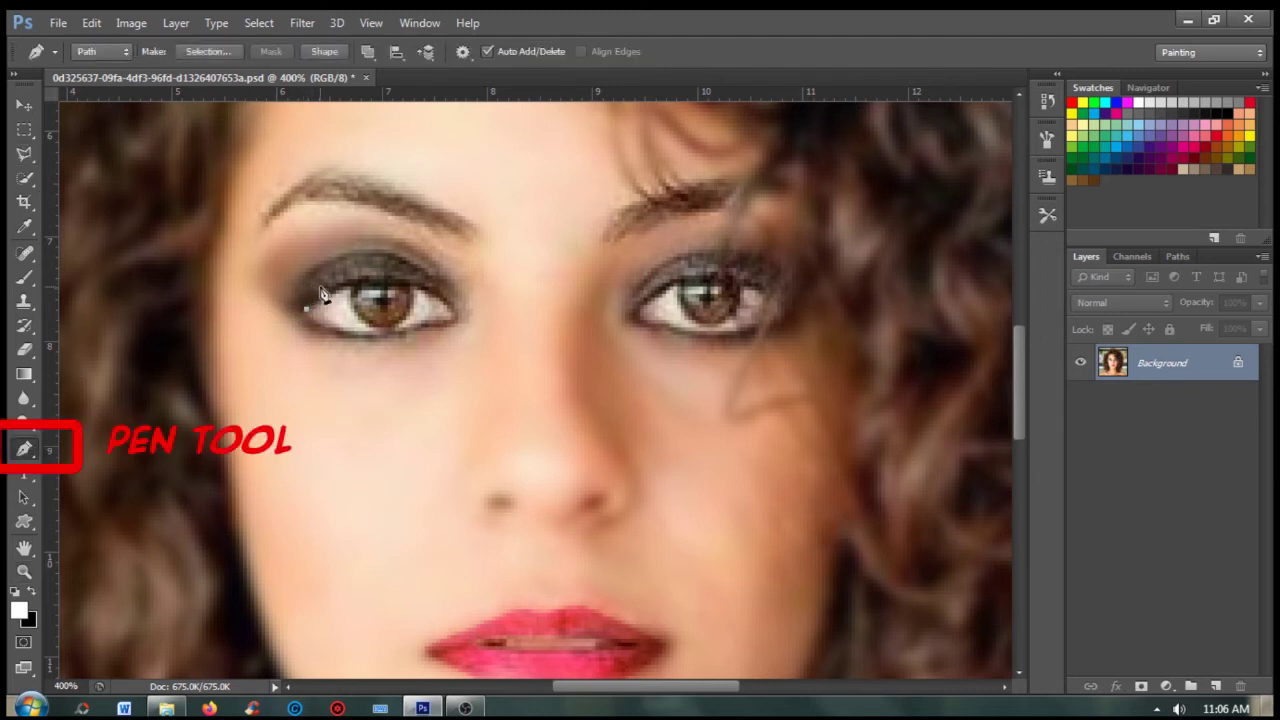
pyautogui.moveTo(342, 294); pyautogui.dragTo(346, 290)
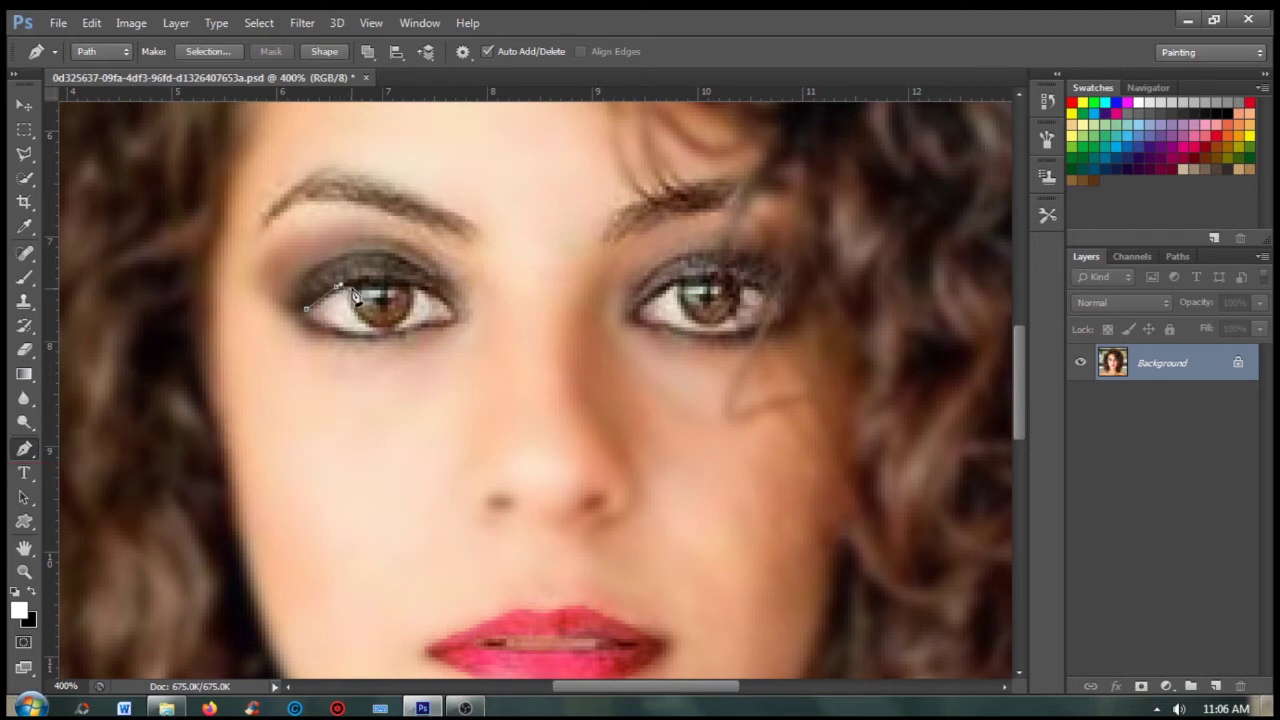
pyautogui.moveTo(350, 311); pyautogui.dragTo(380, 330)
pyautogui.moveTo(385, 330); pyautogui.dragTo(398, 336)
pyautogui.click(455, 325)
pyautogui.click(420, 326)
pyautogui.click(403, 334)
pyautogui.click(308, 316)
# Turn the eye path into a selection with a 1-pixel feather.
pyautogui.rightClick(347, 328)
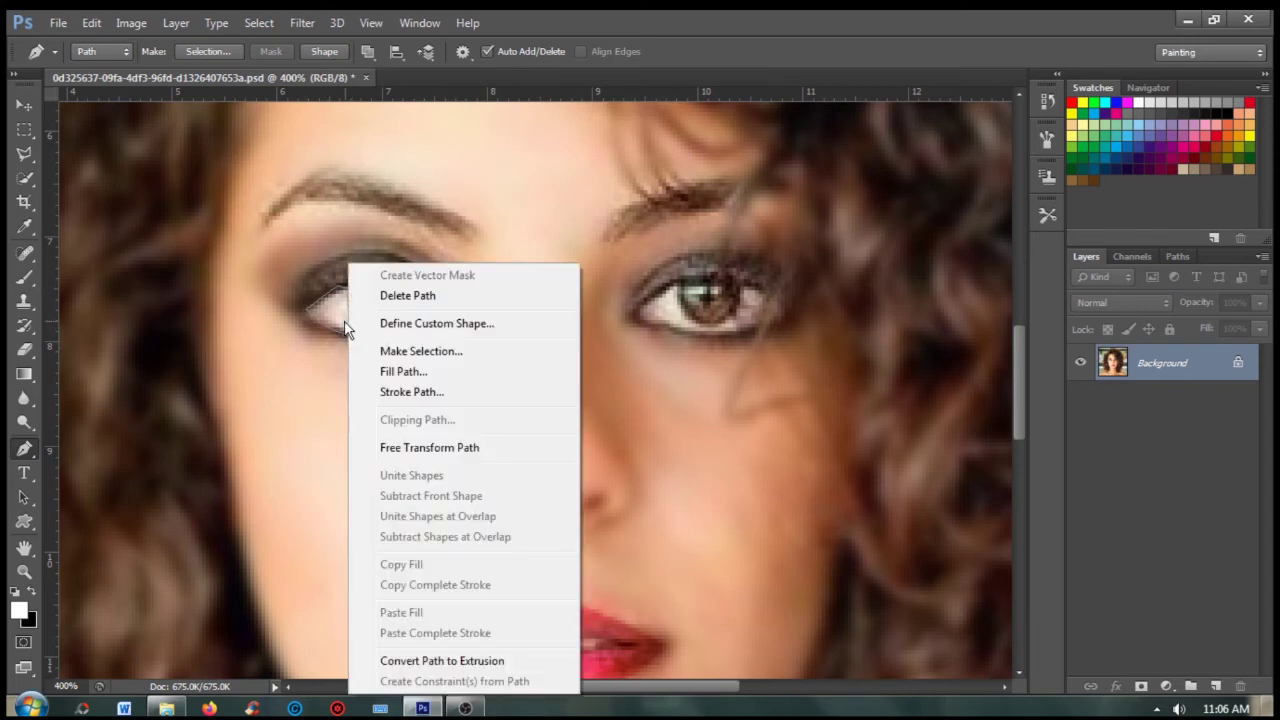
pyautogui.click(392, 355)
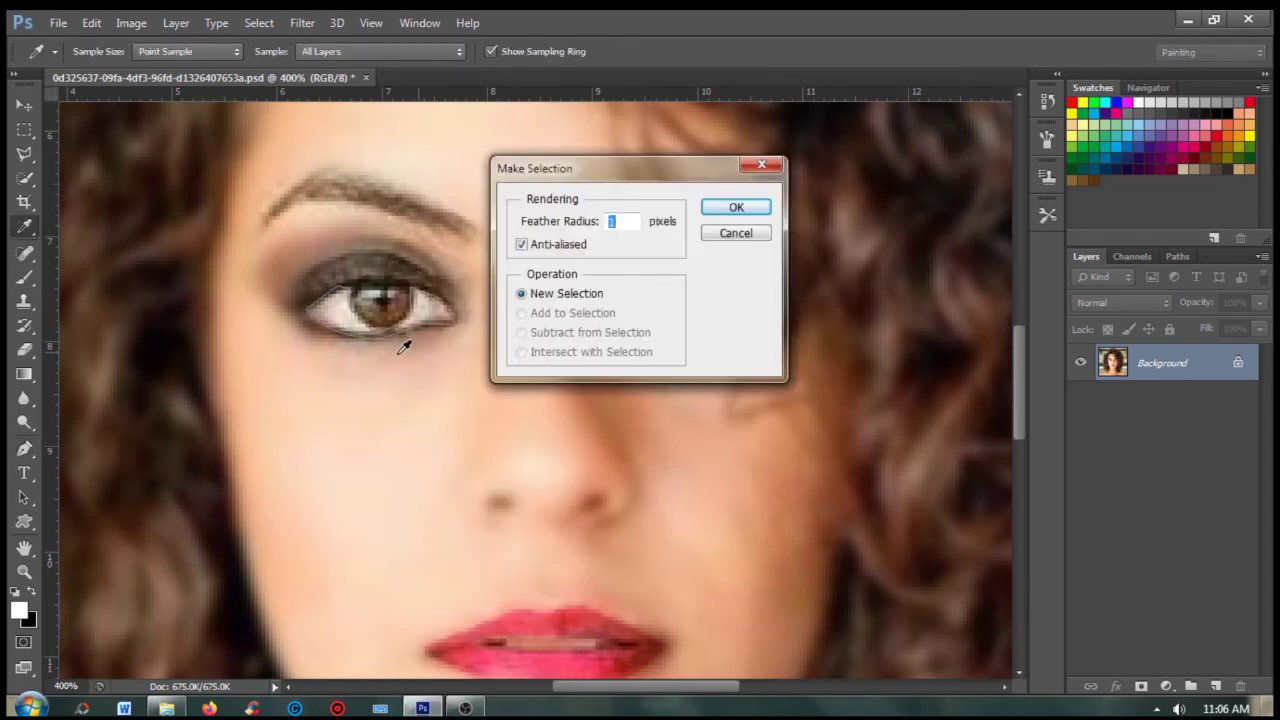
pyautogui.click(618, 228)
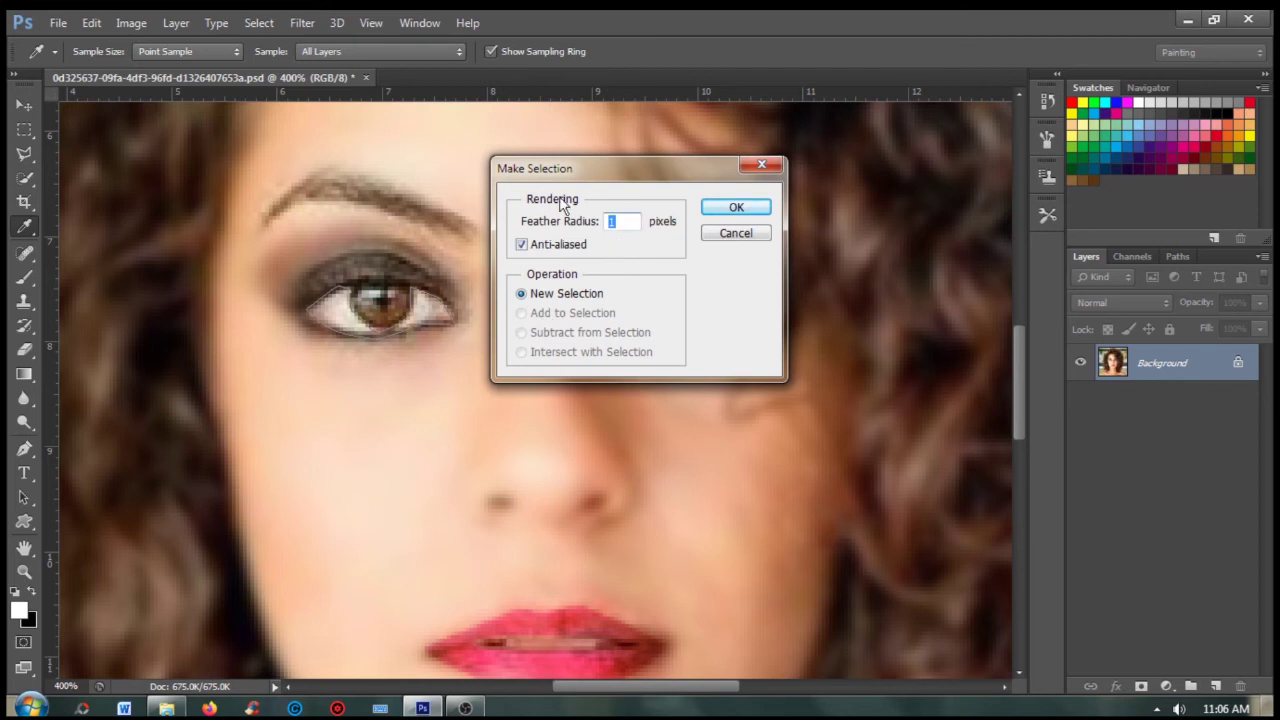
pyautogui.click(736, 210)
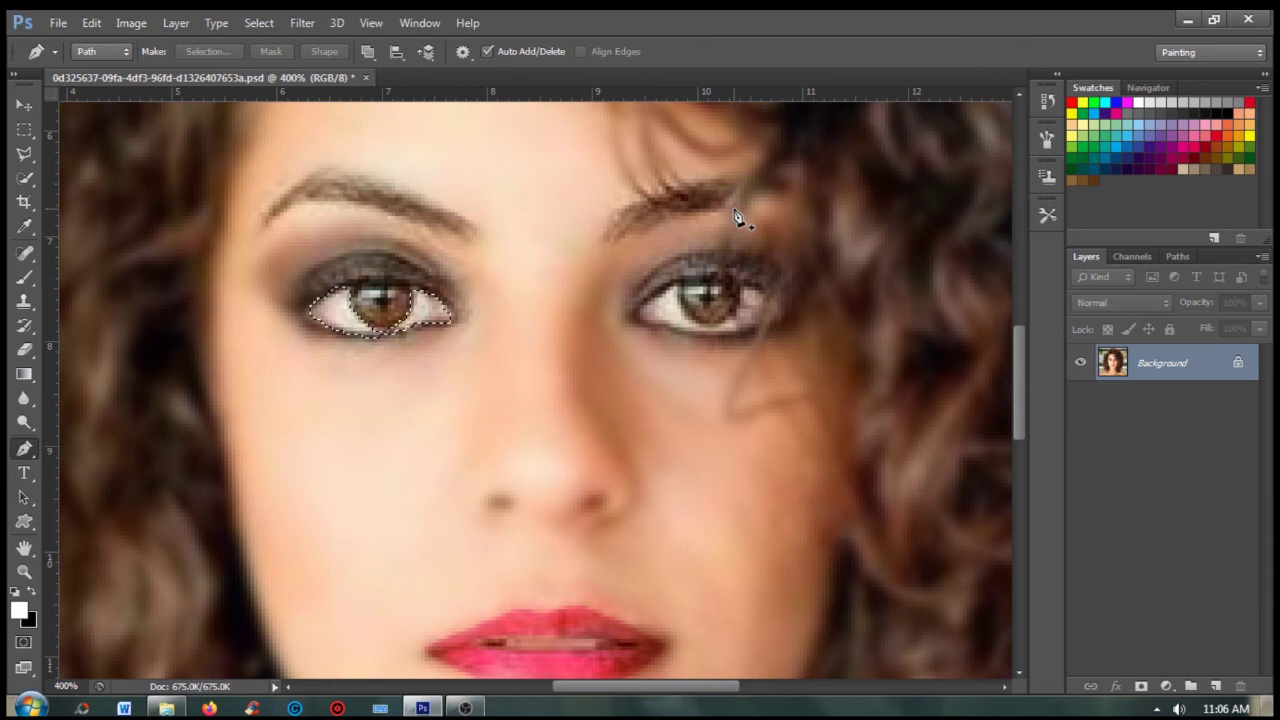
# Subtract the iris from the eye selection with an Alt Polygonal Lasso outline.
pyautogui.click(24, 153)
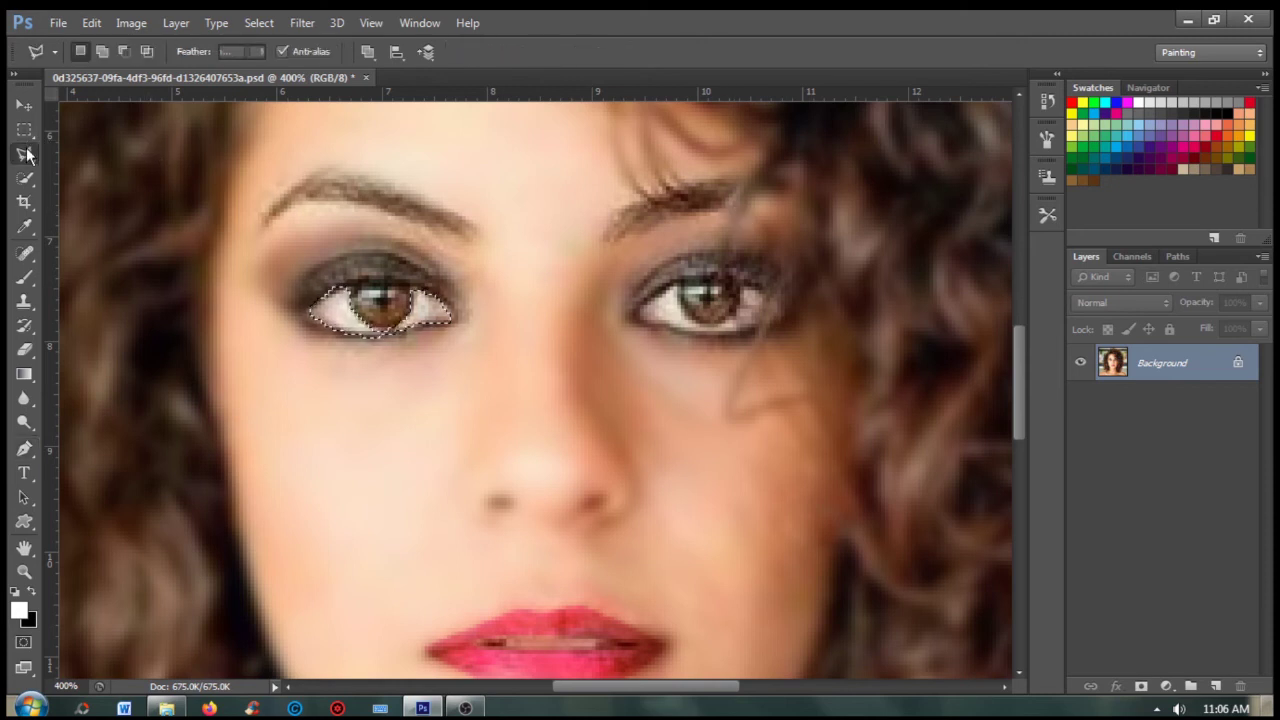
pyautogui.press('alt')
pyautogui.click(380, 357)
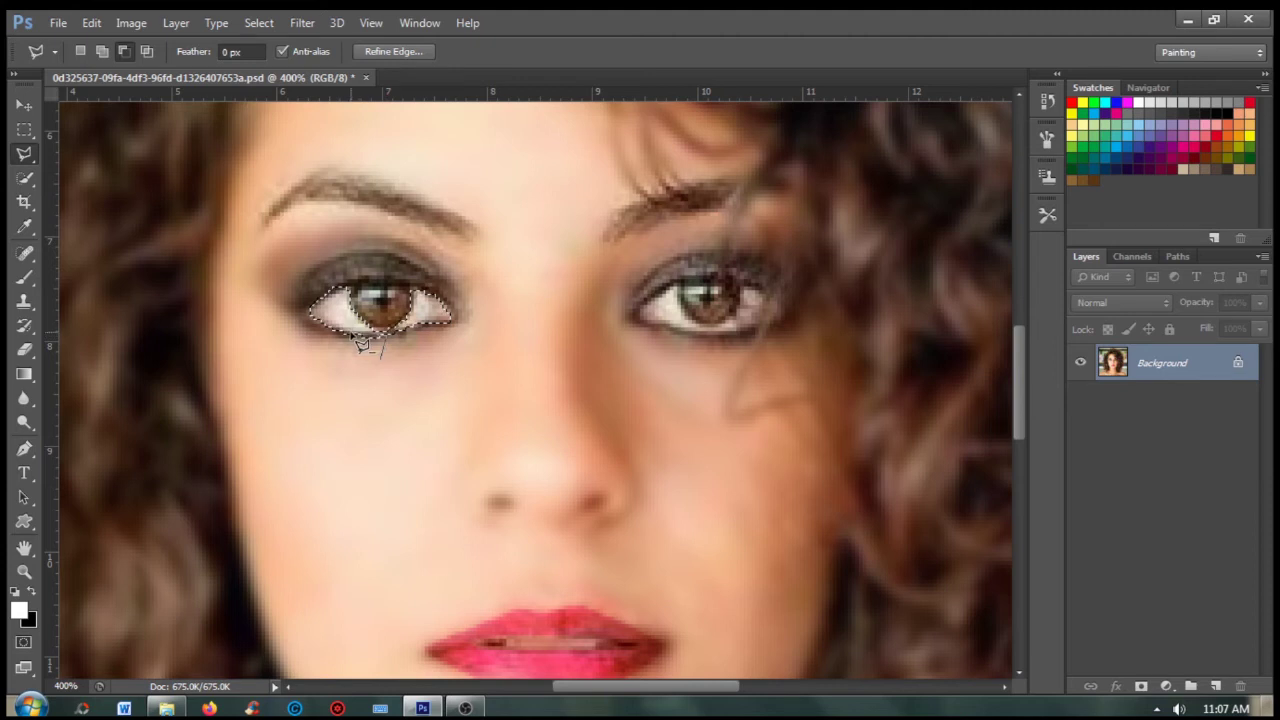
pyautogui.click(310, 325)
pyautogui.click(317, 360)
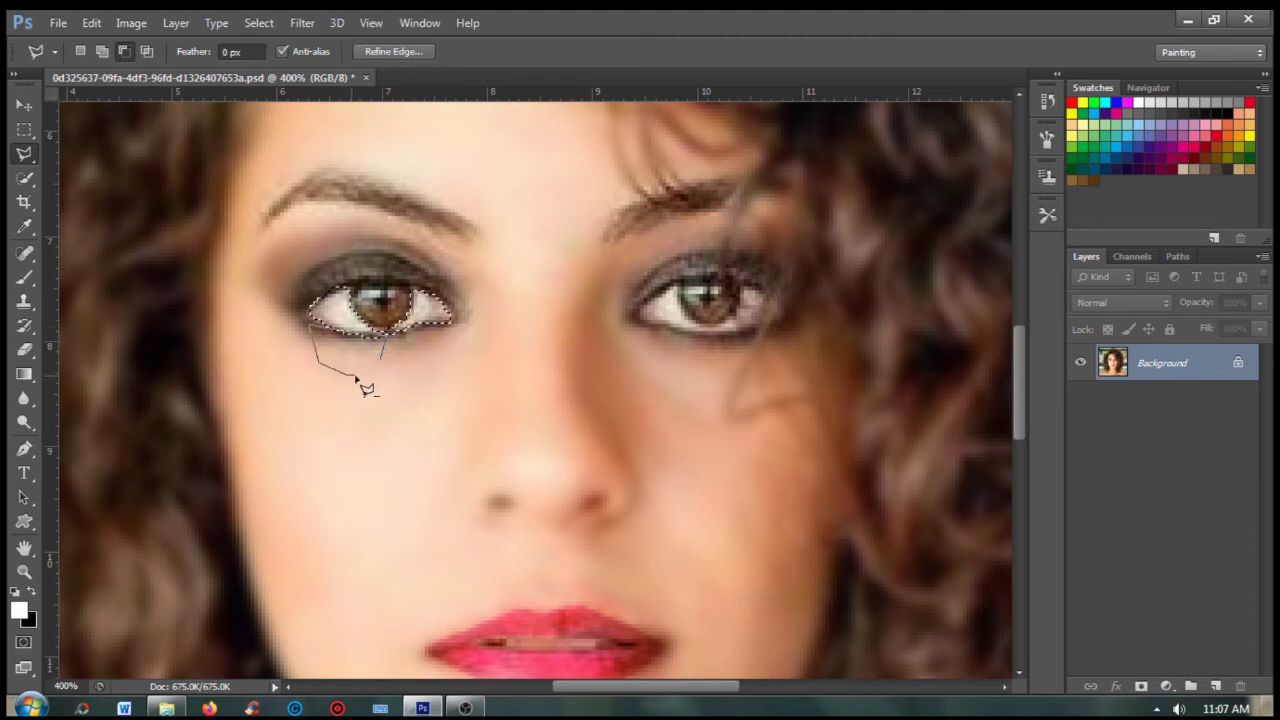
pyautogui.doubleClick(360, 377)
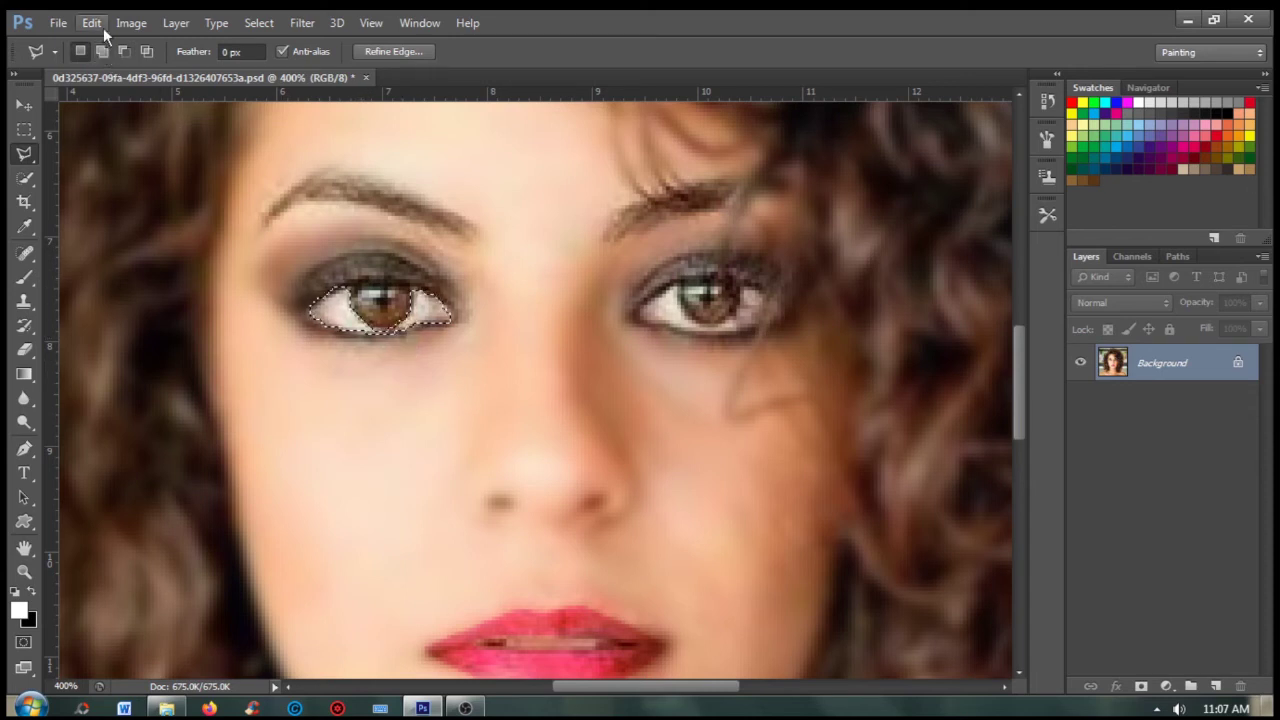
pyautogui.click(131, 22)
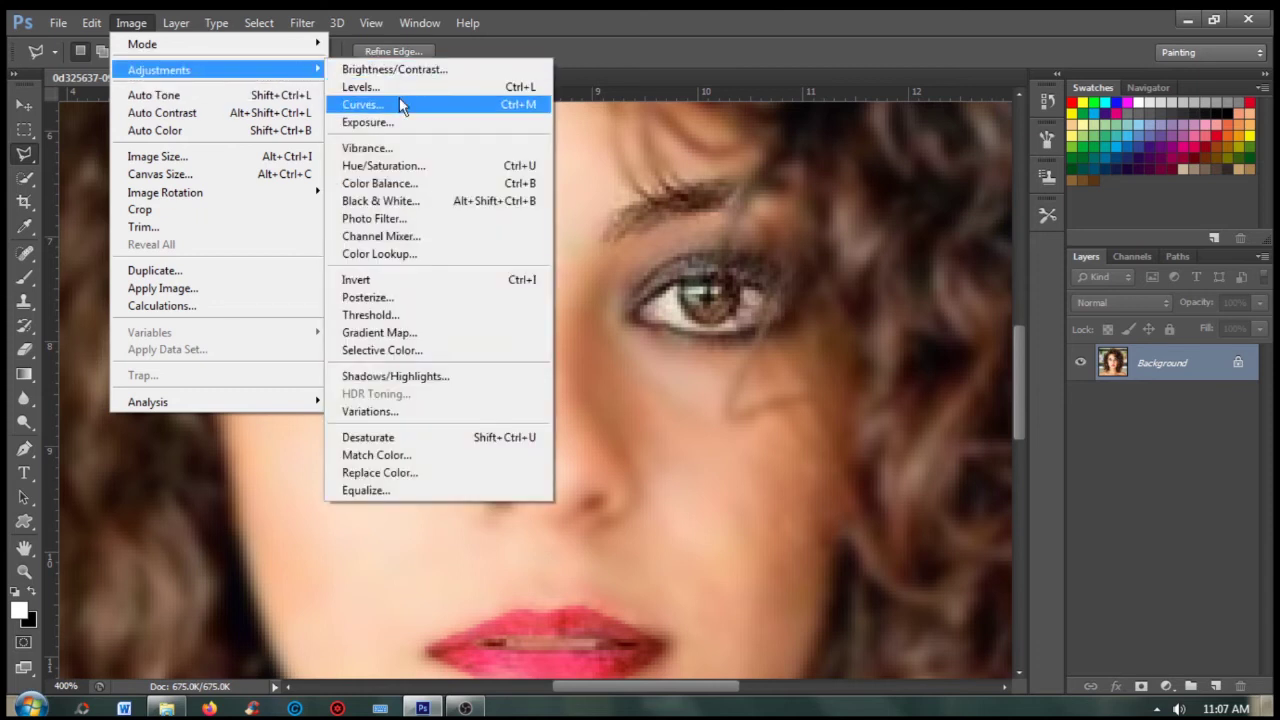
# Apply Levels with output black 155 and input white 198 to the selected eye whites.
pyautogui.click(400, 88)
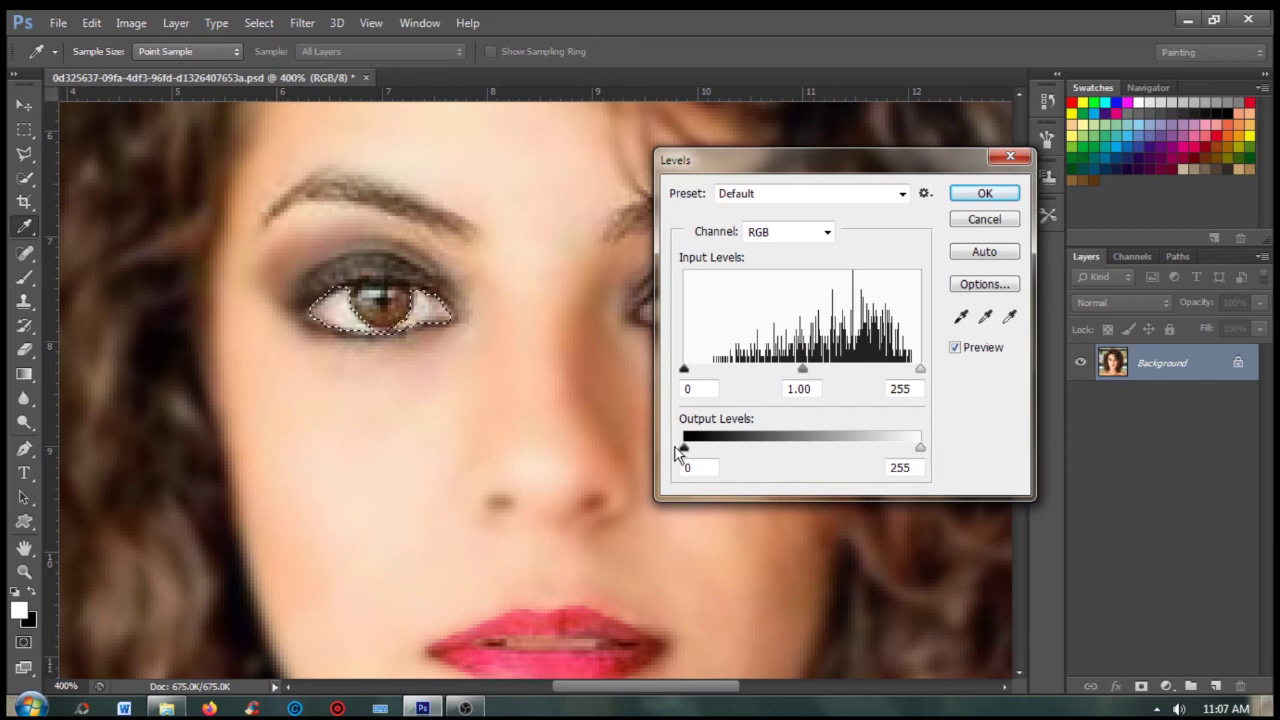
pyautogui.moveTo(685, 450); pyautogui.dragTo(828, 450)
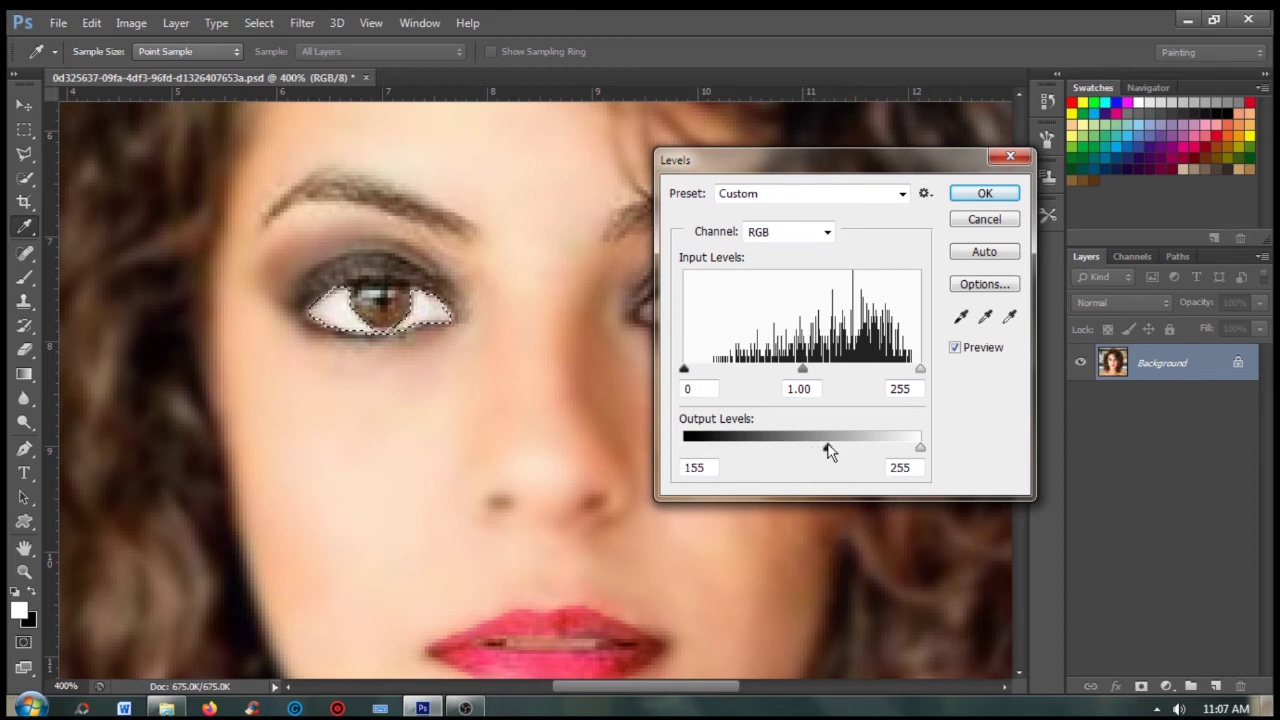
pyautogui.moveTo(828, 452); pyautogui.dragTo(828, 450)
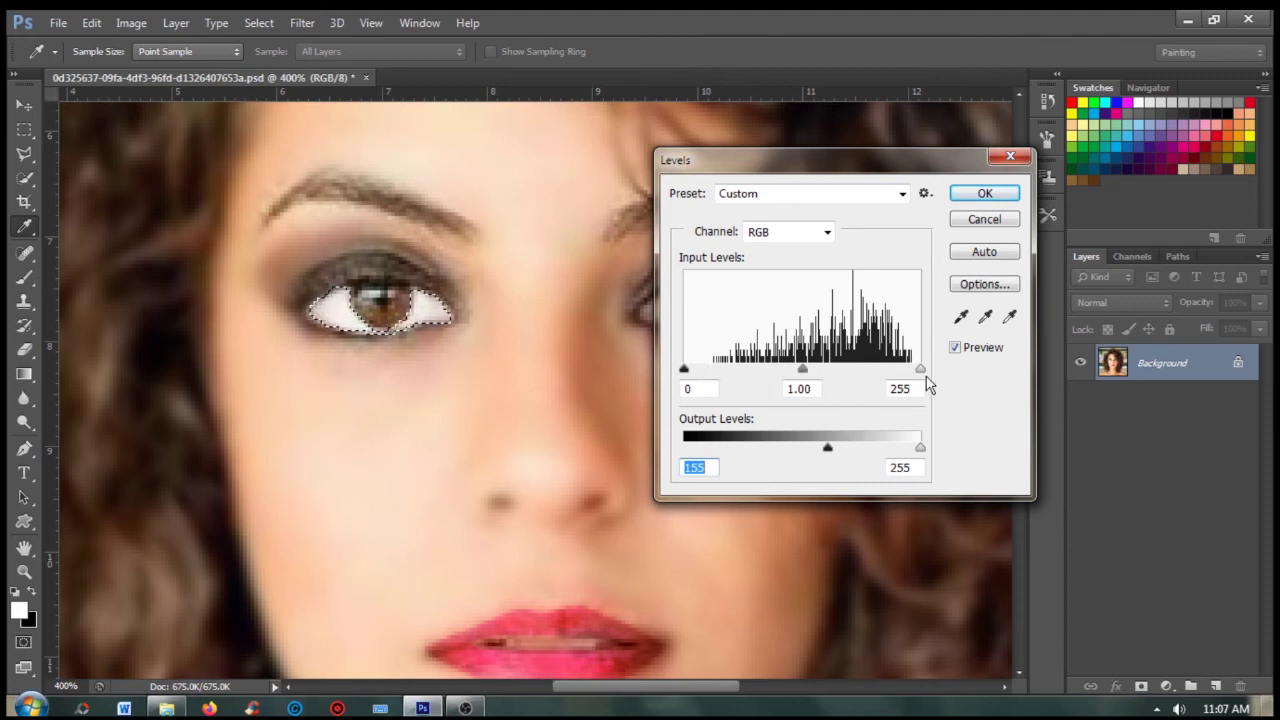
pyautogui.moveTo(919, 370)
pyautogui.mouseDown()
pyautogui.moveTo(856, 370)
pyautogui.moveTo(867, 383)
pyautogui.mouseUp()
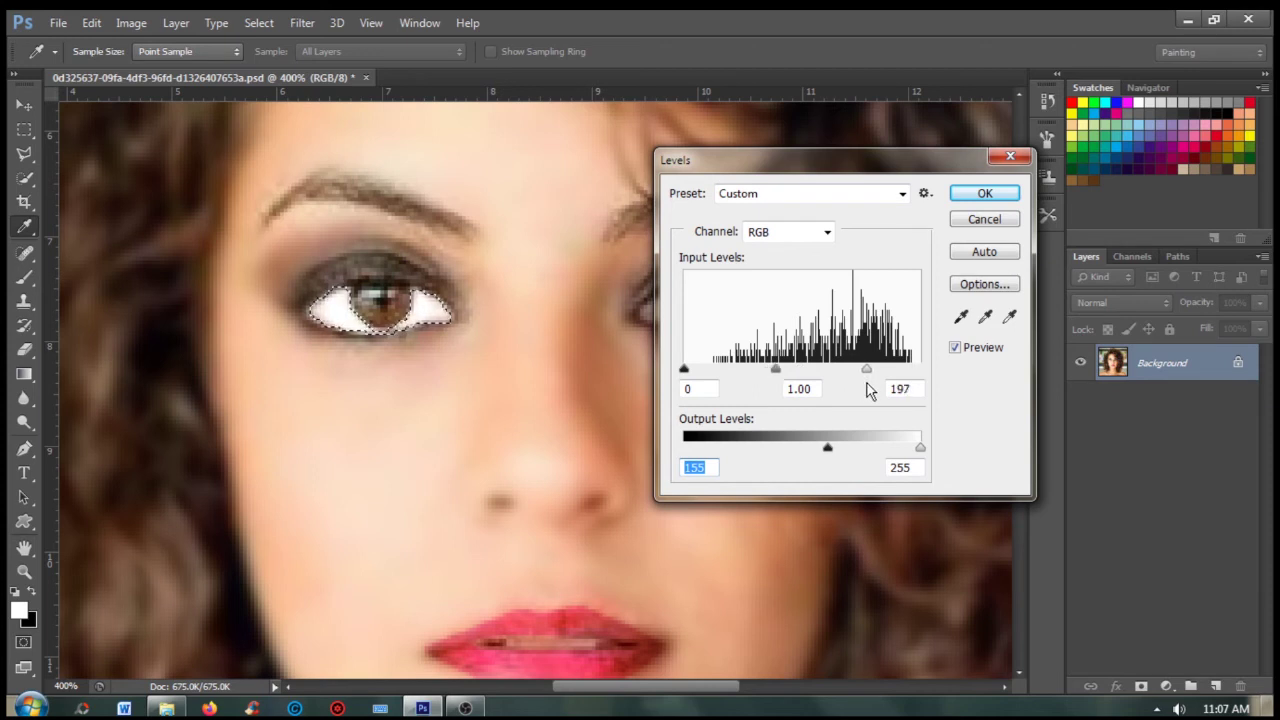
pyautogui.click(898, 389)
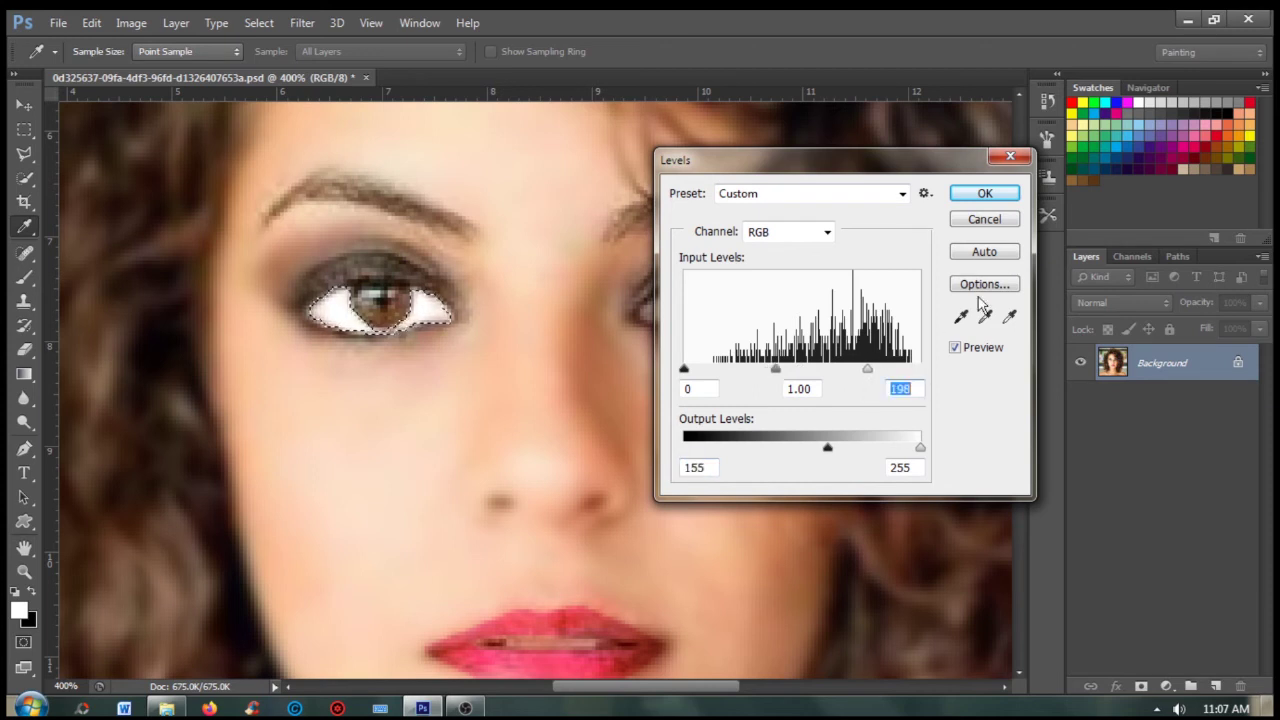
pyautogui.click(984, 193)
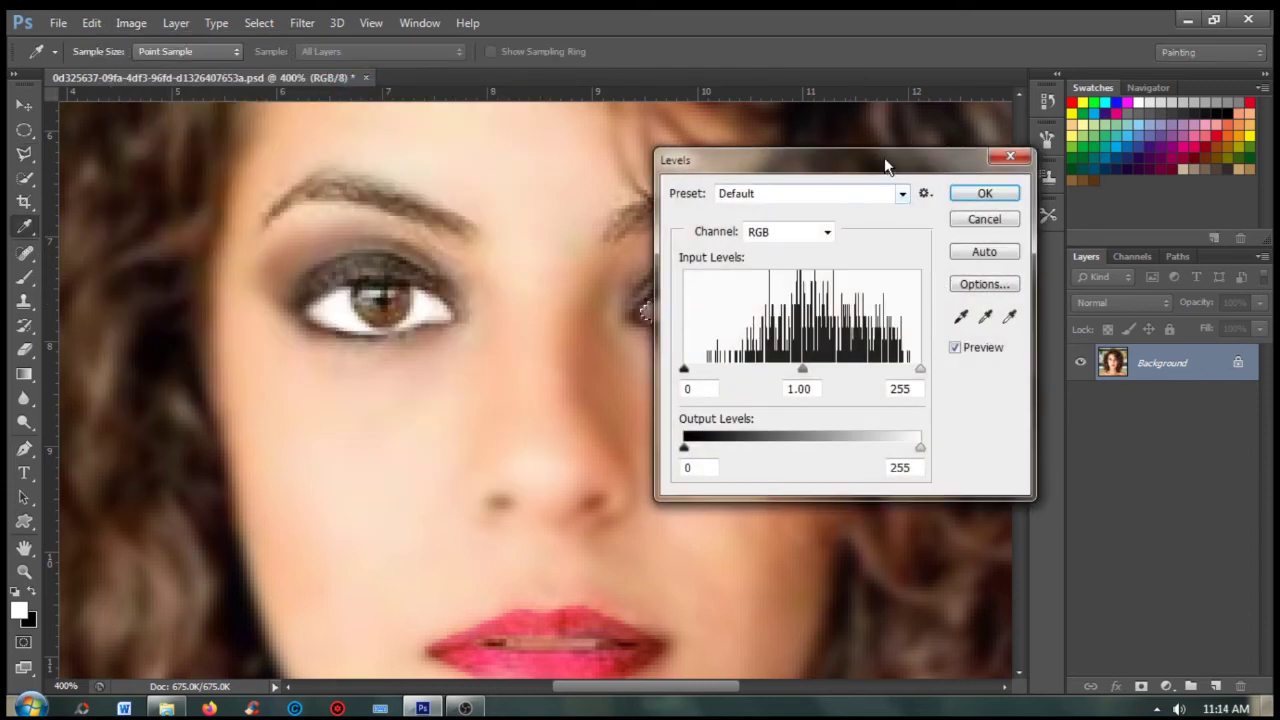
# Brighten the right eye white with Levels (output black 166, input white 156), then deselect.
pyautogui.moveTo(886, 162)
pyautogui.mouseDown()
pyautogui.moveTo(1122, 213)
pyautogui.moveTo(1036, 212)
pyautogui.mouseUp()
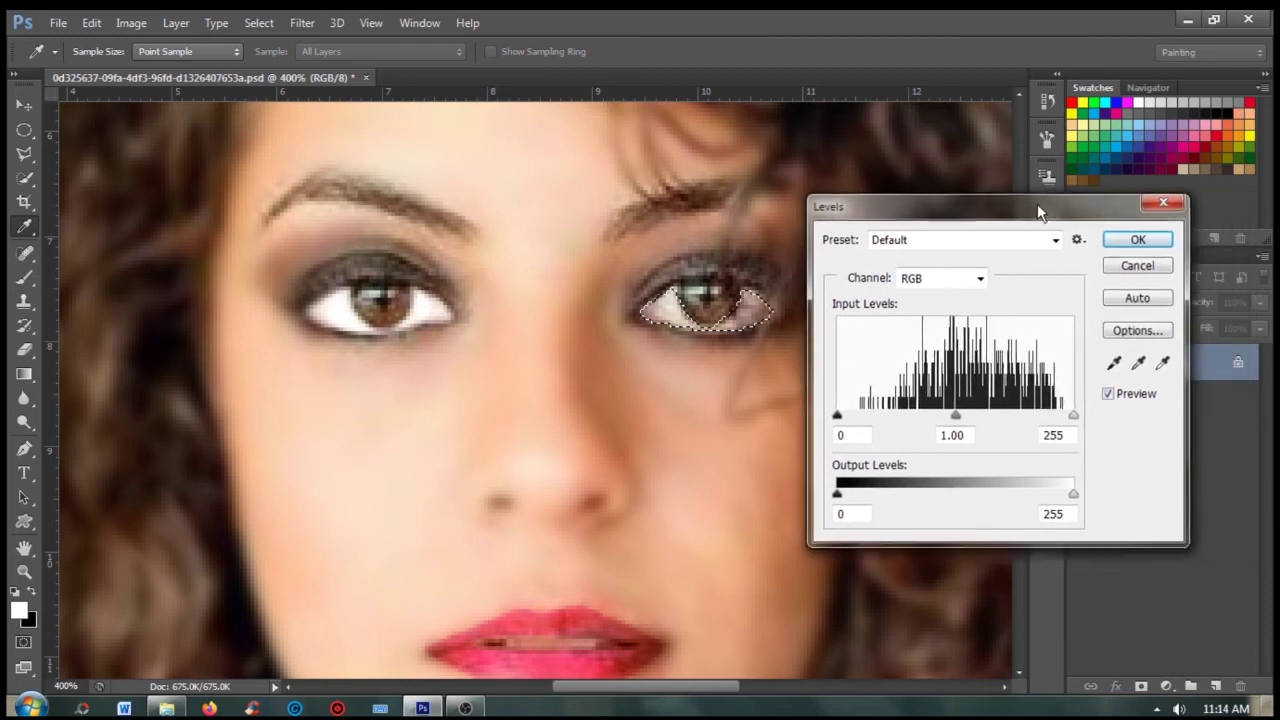
pyautogui.moveTo(835, 496); pyautogui.dragTo(971, 483)
pyautogui.moveTo(1073, 422); pyautogui.dragTo(980, 423)
pyautogui.moveTo(973, 498)
pyautogui.mouseDown()
pyautogui.moveTo(1026, 498)
pyautogui.moveTo(990, 497)
pyautogui.mouseUp()
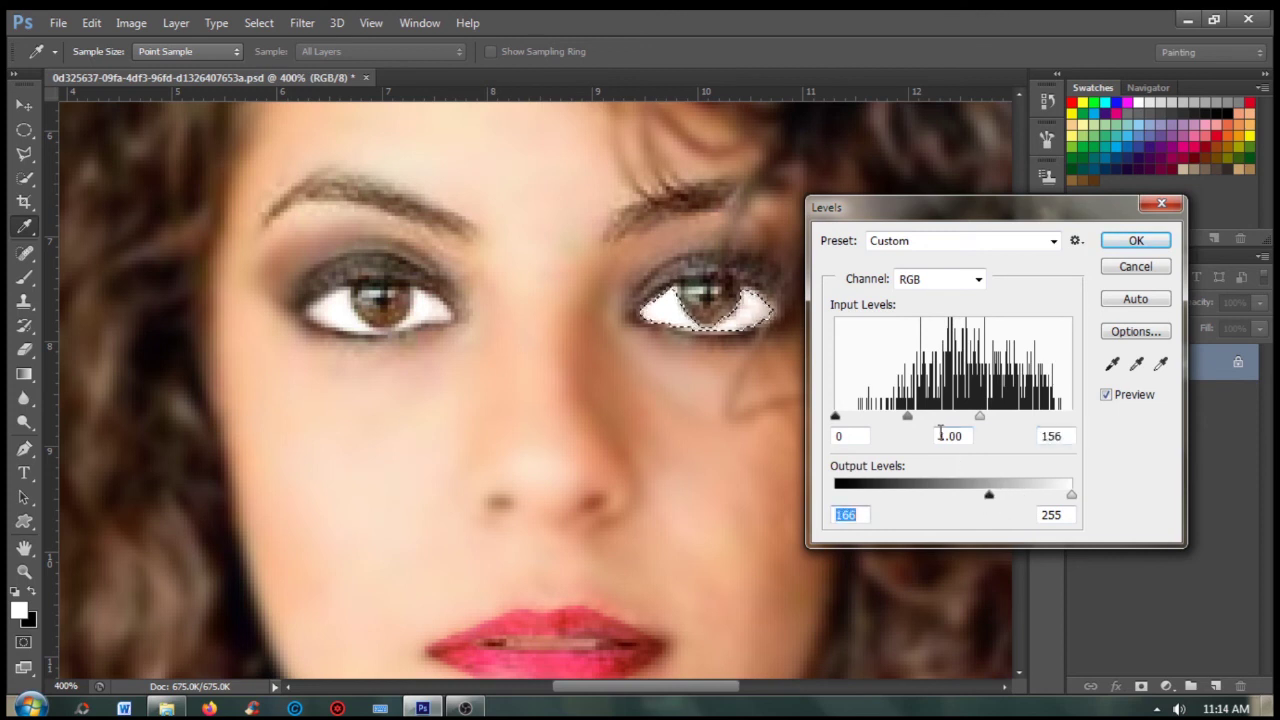
pyautogui.moveTo(905, 417)
pyautogui.mouseDown()
pyautogui.moveTo(932, 422)
pyautogui.moveTo(907, 425)
pyautogui.mouseUp()
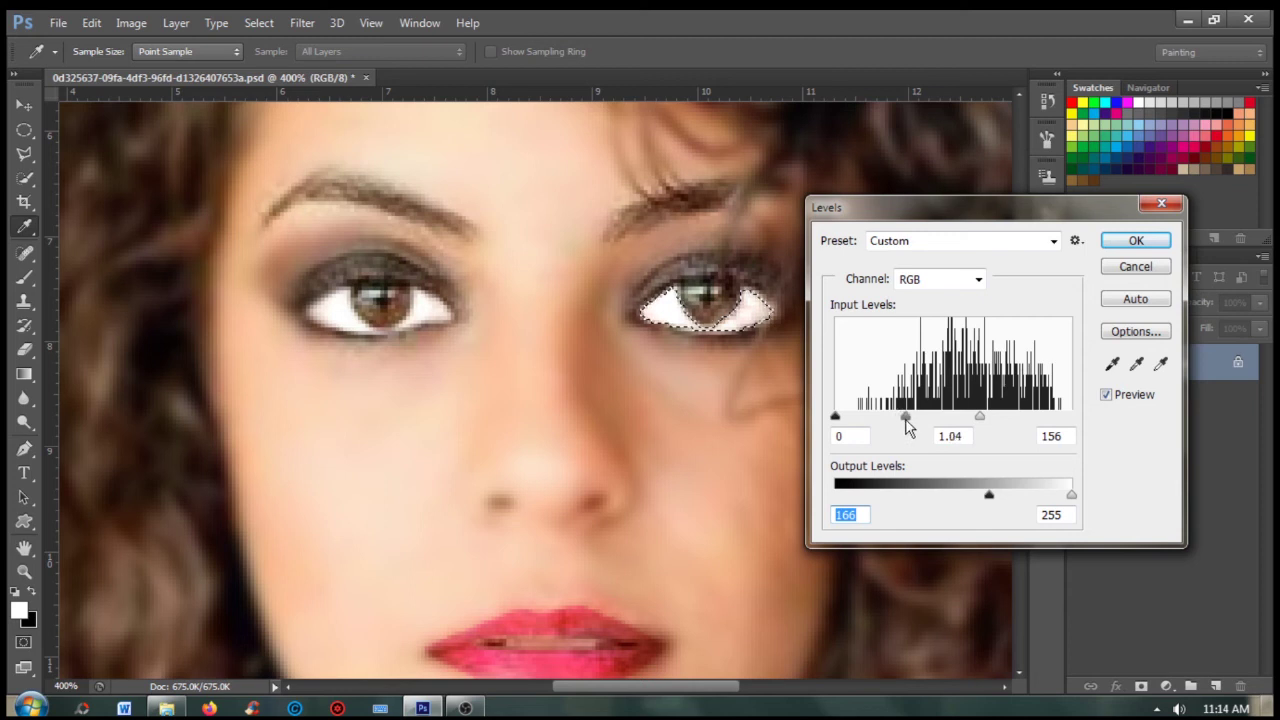
pyautogui.click(1117, 239)
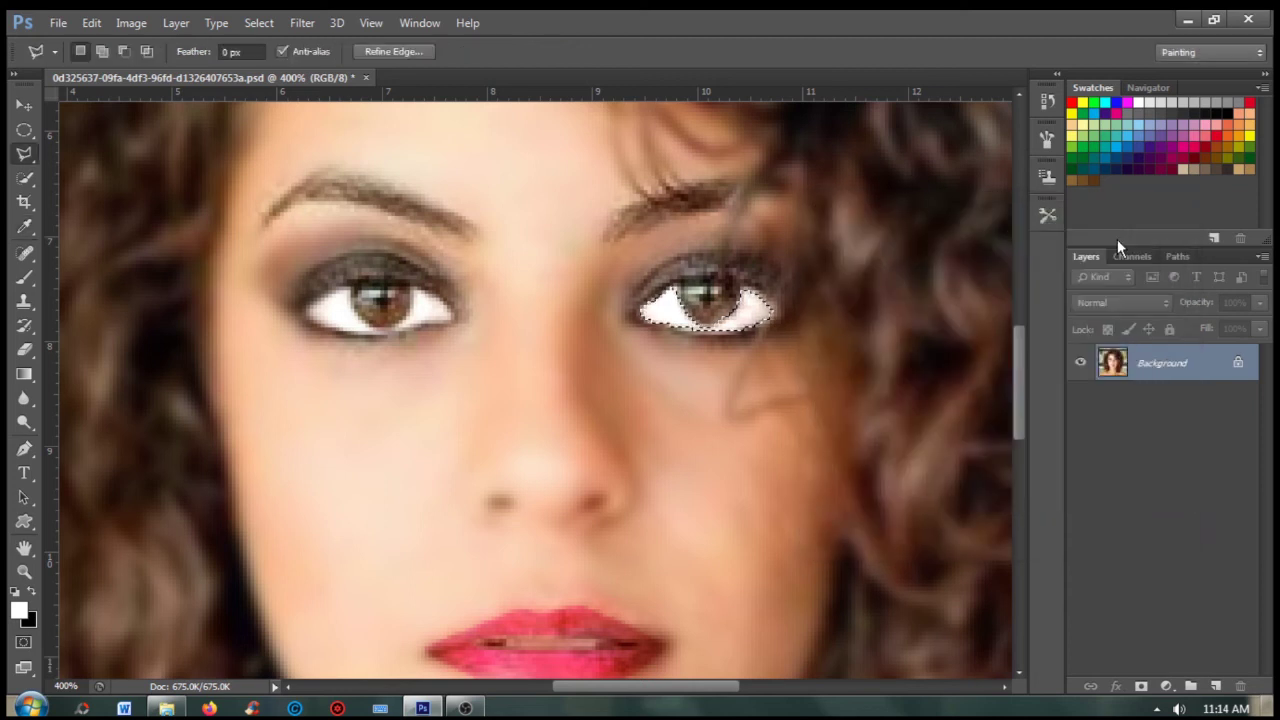
pyautogui.hotkey('ctrl', 'd')
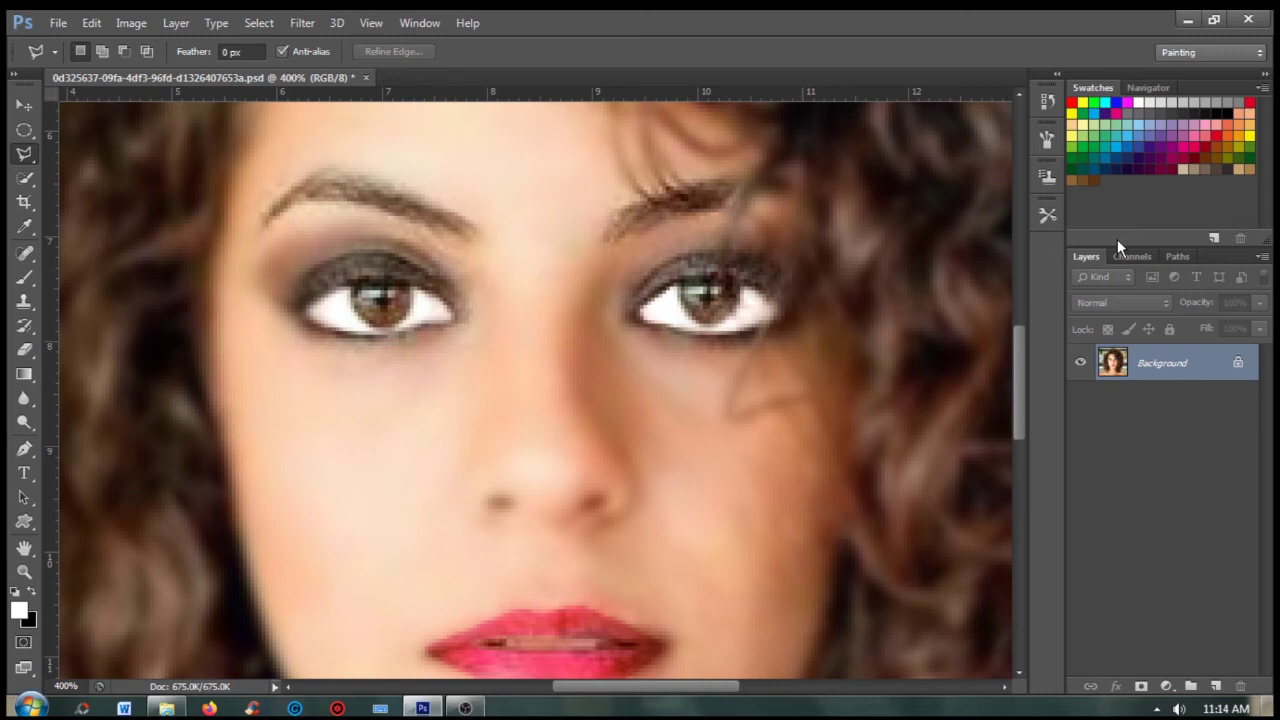
# Draw a circular elliptical-marquee selection over the left iris.
pyautogui.click(24, 131)
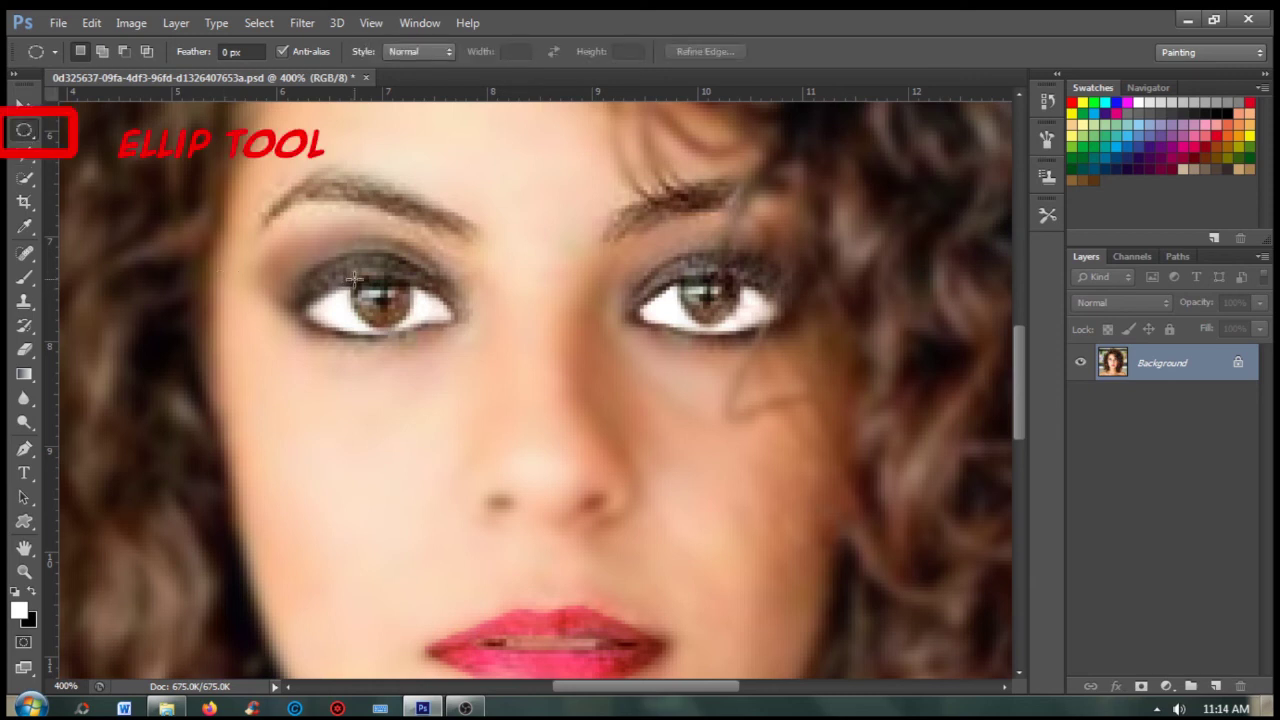
pyautogui.moveTo(355, 279); pyautogui.dragTo(381, 305)
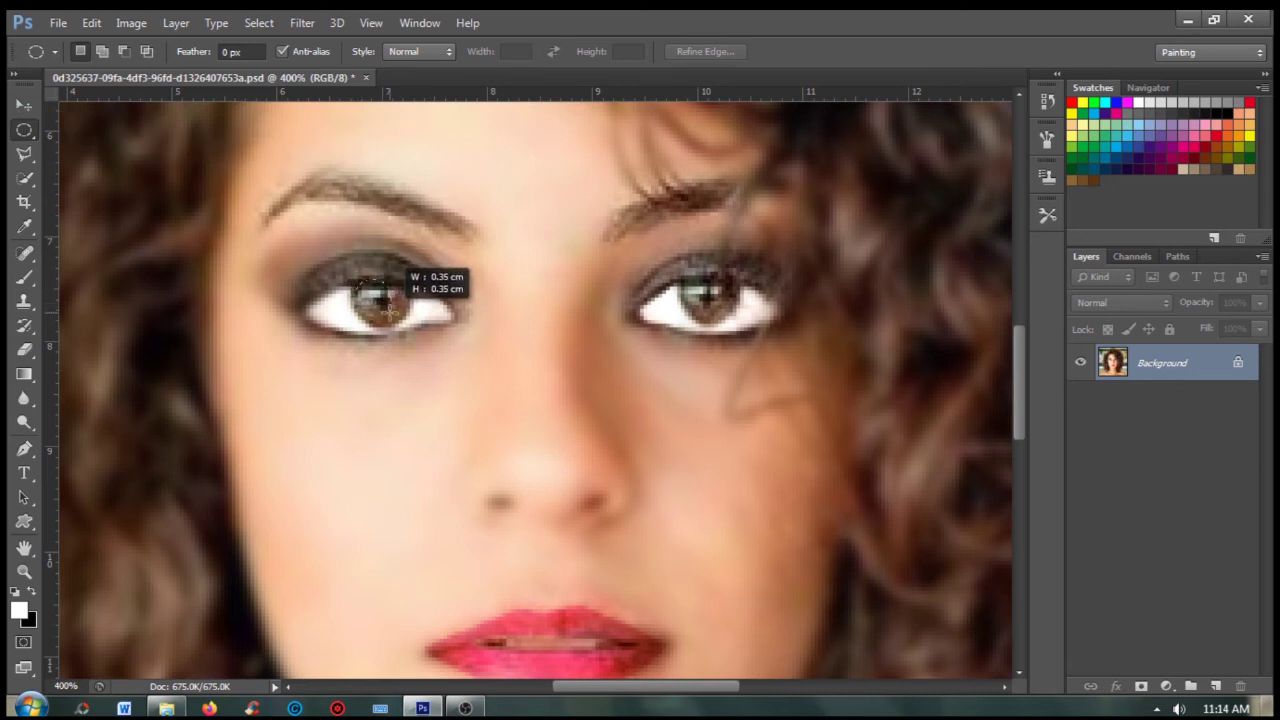
pyautogui.moveTo(381, 310); pyautogui.dragTo(405, 322)
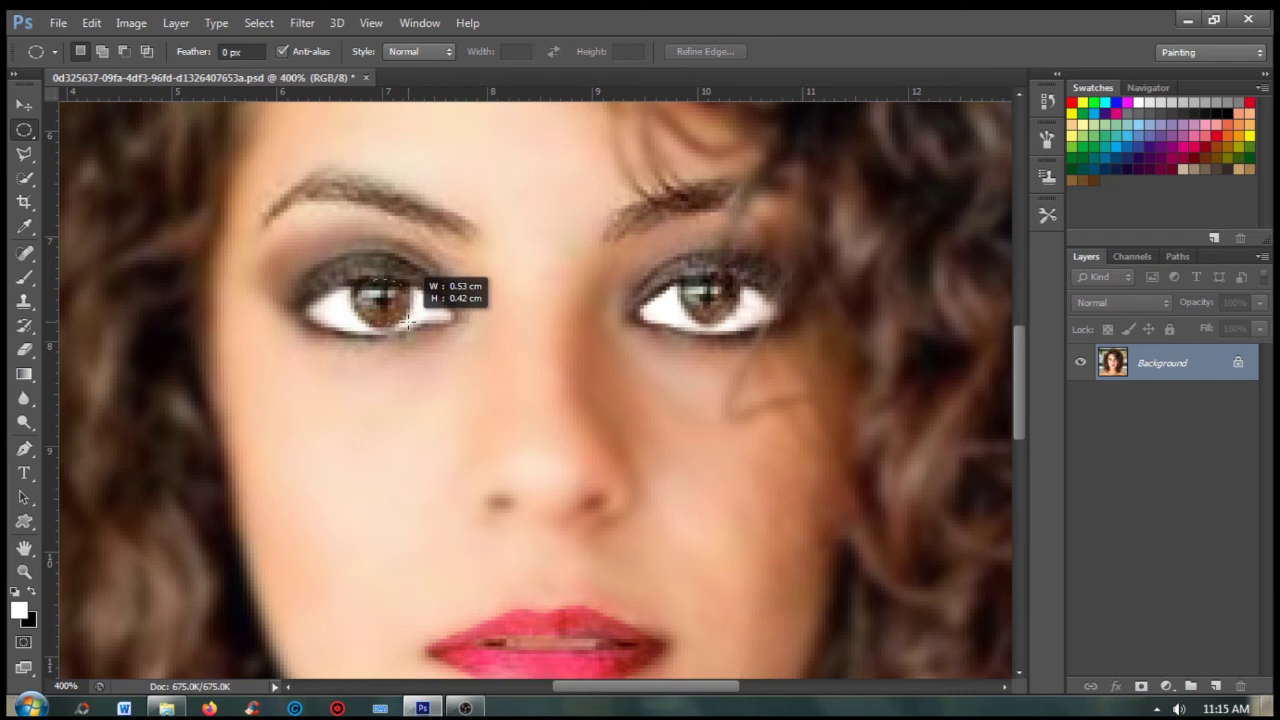
pyautogui.moveTo(408, 321); pyautogui.dragTo(408, 321)
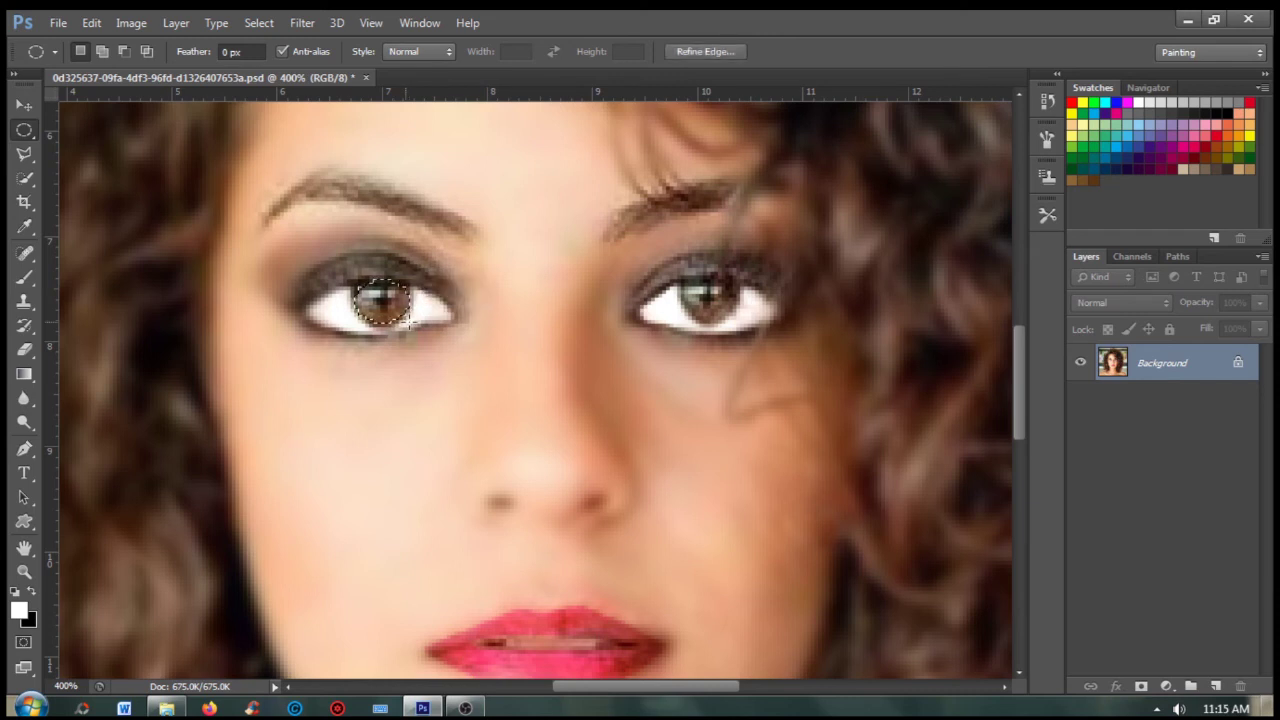
# Expand the iris selection by 1 pixel.
pyautogui.click(259, 22)
pyautogui.moveTo(290, 228)
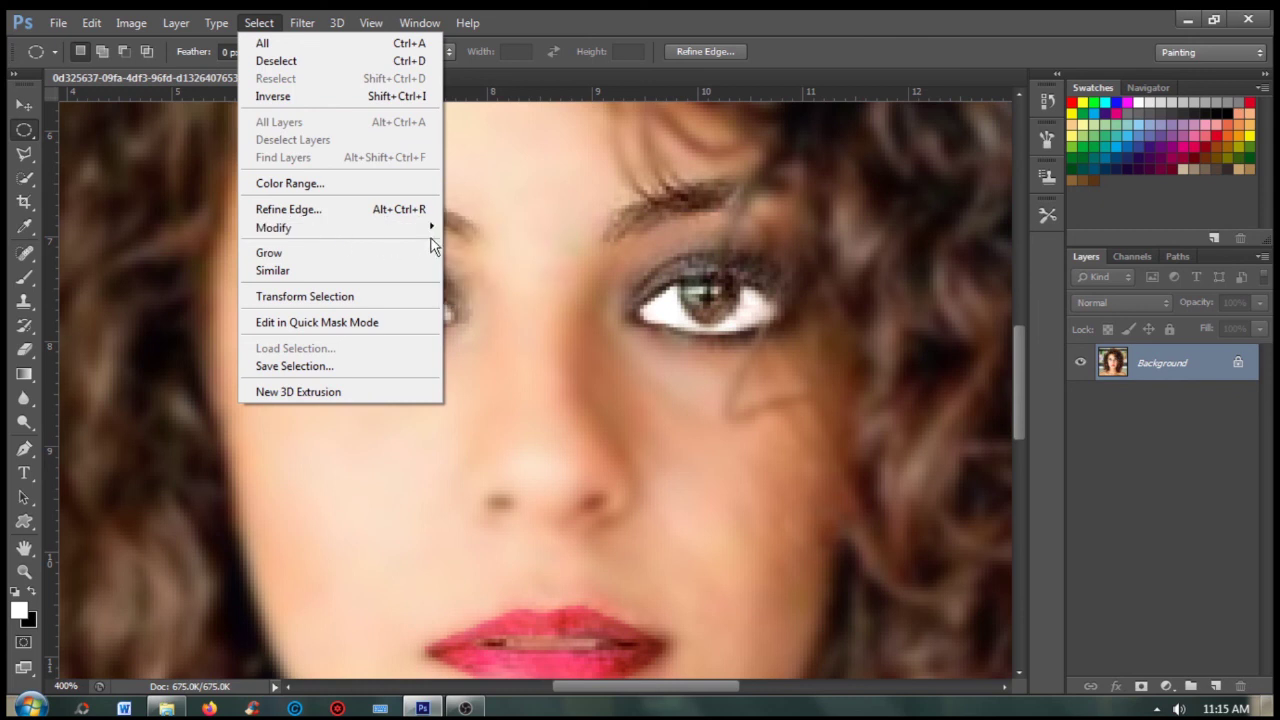
pyautogui.click(534, 264)
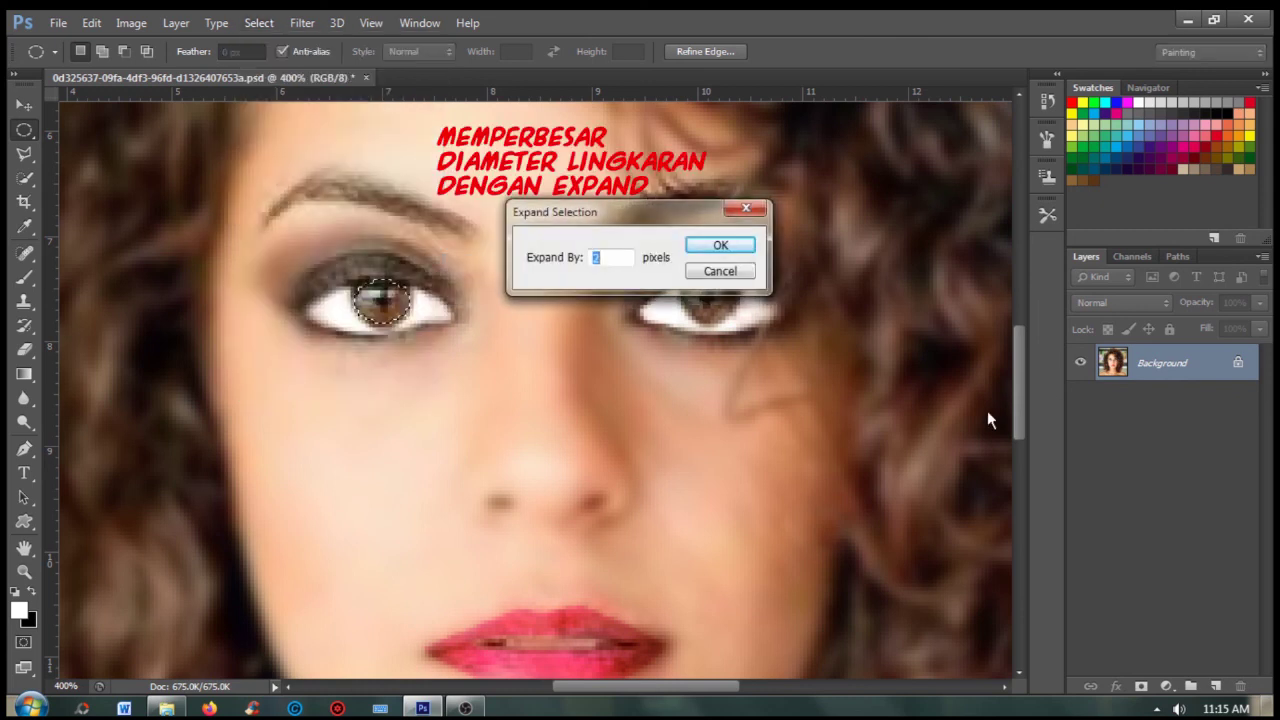
pyautogui.write('1')
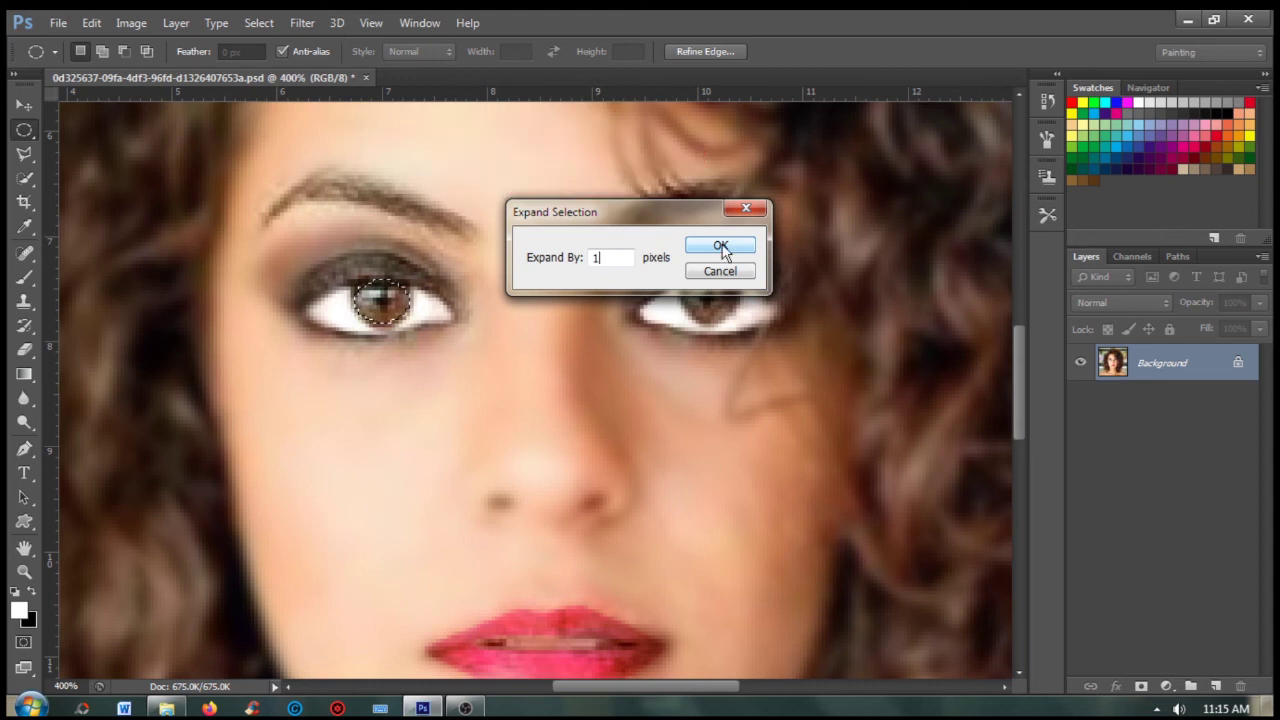
pyautogui.click(720, 245)
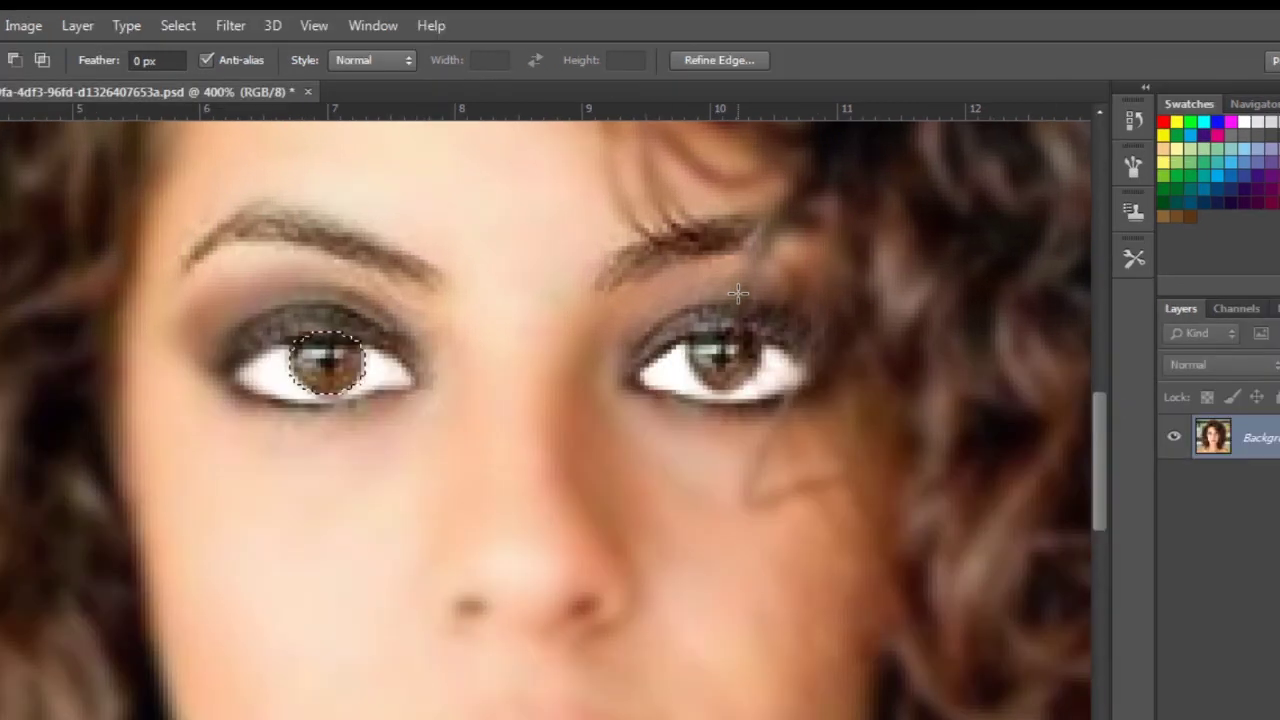
pyautogui.click(22, 26)
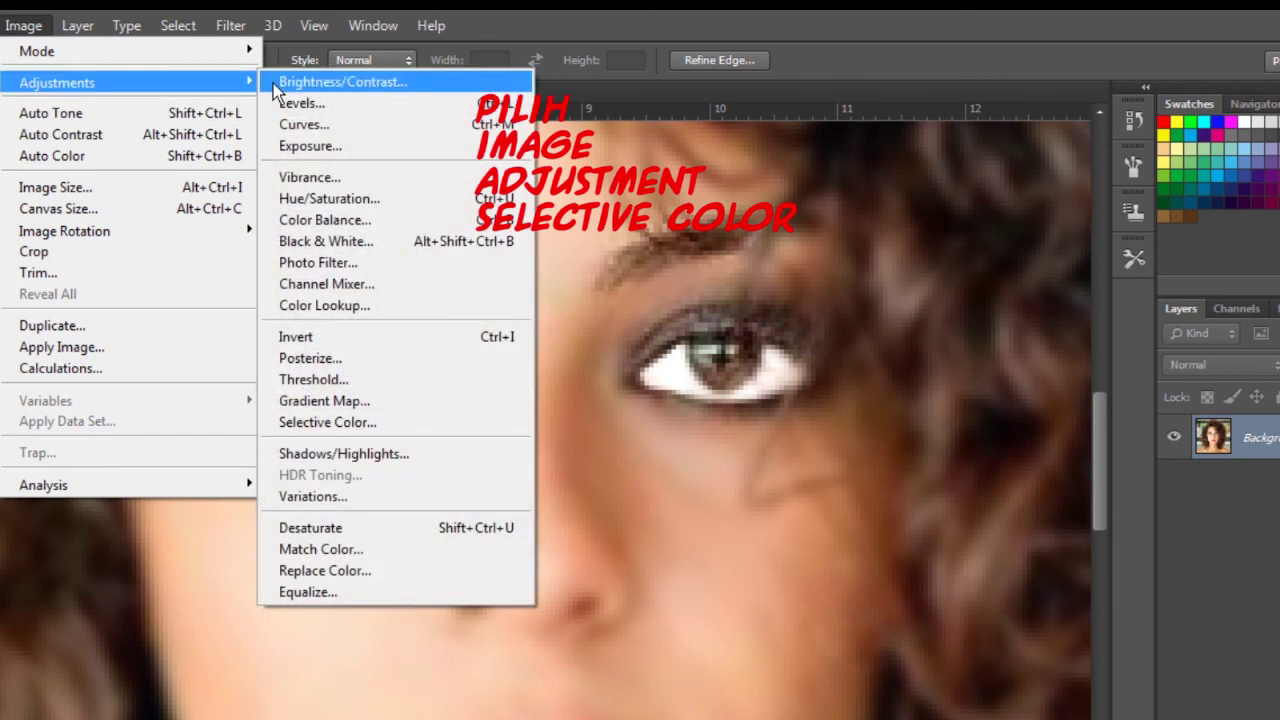
pyautogui.moveTo(57, 83)
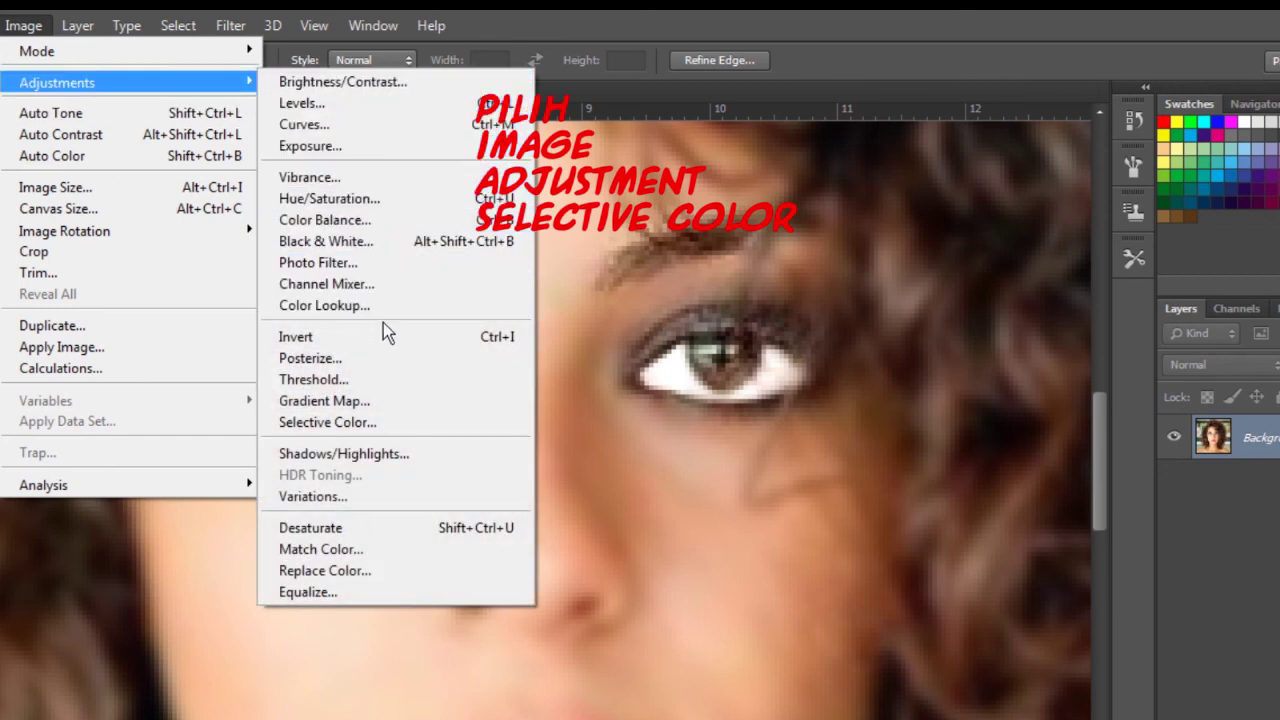
# Apply Selective Color on Neutrals: Cyan +61, Yellow +43, Magenta -60 to turn the iris green.
pyautogui.click(378, 425)
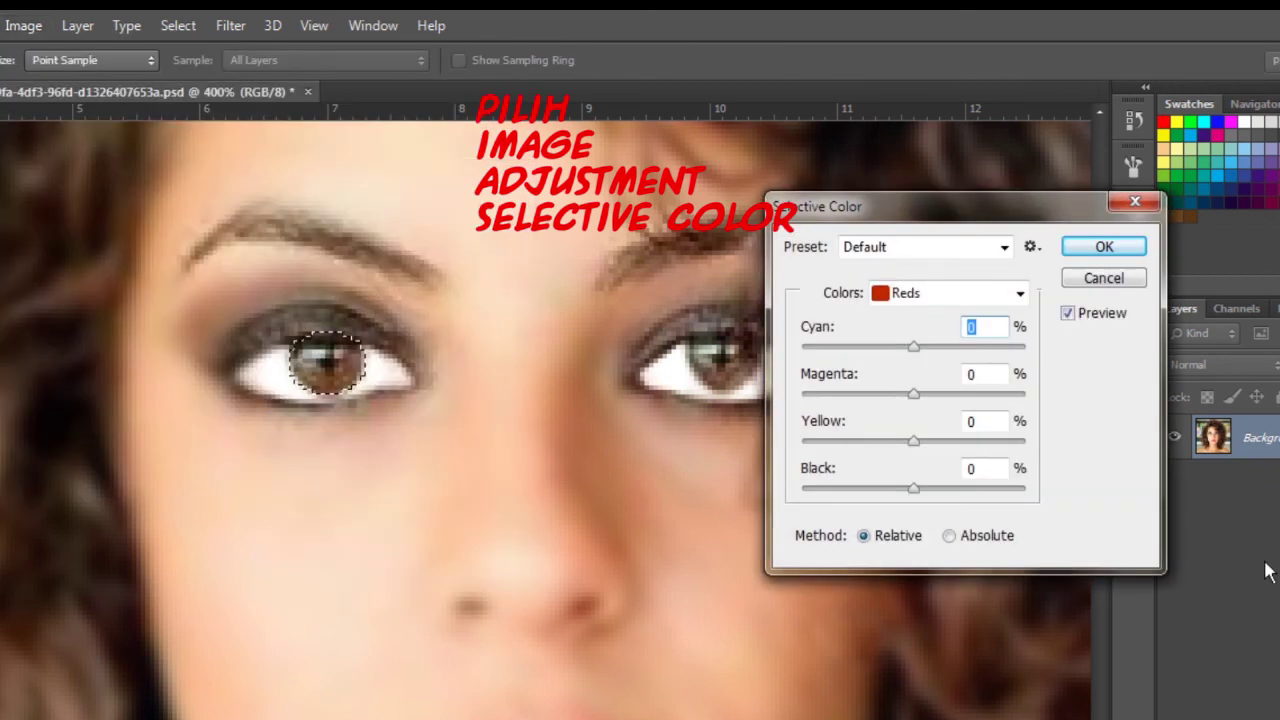
pyautogui.click(1020, 295)
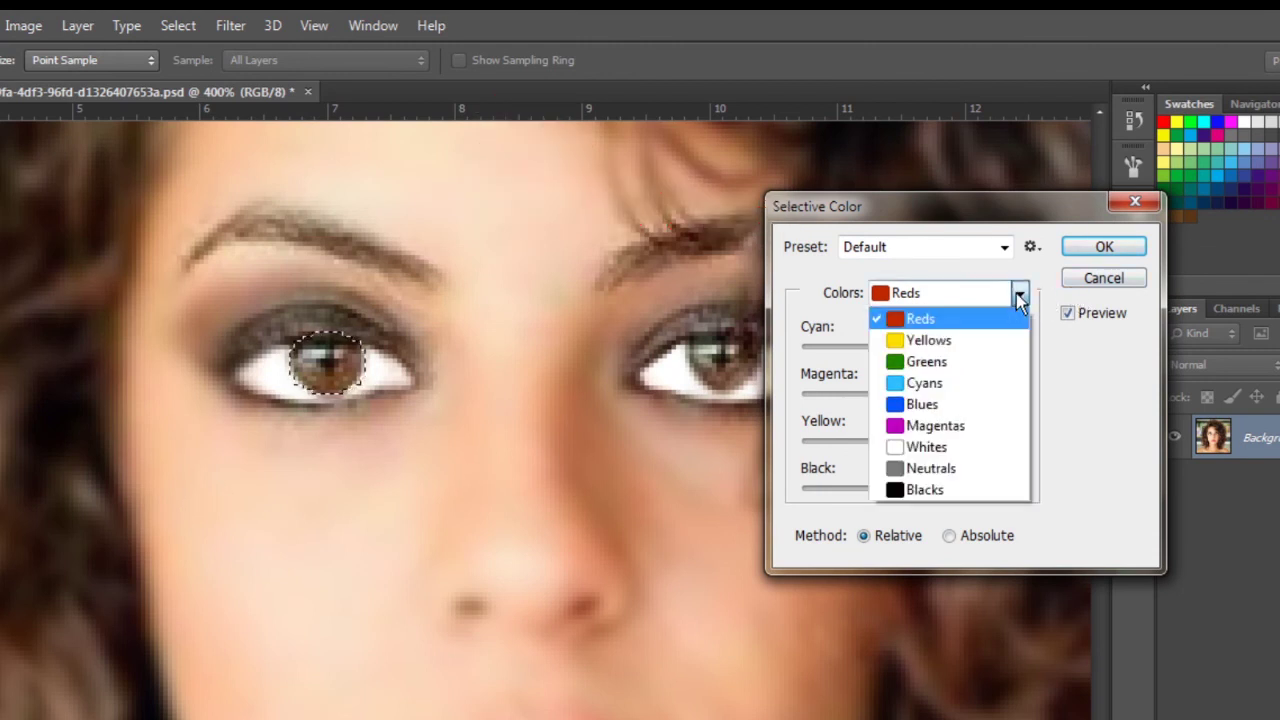
pyautogui.click(963, 468)
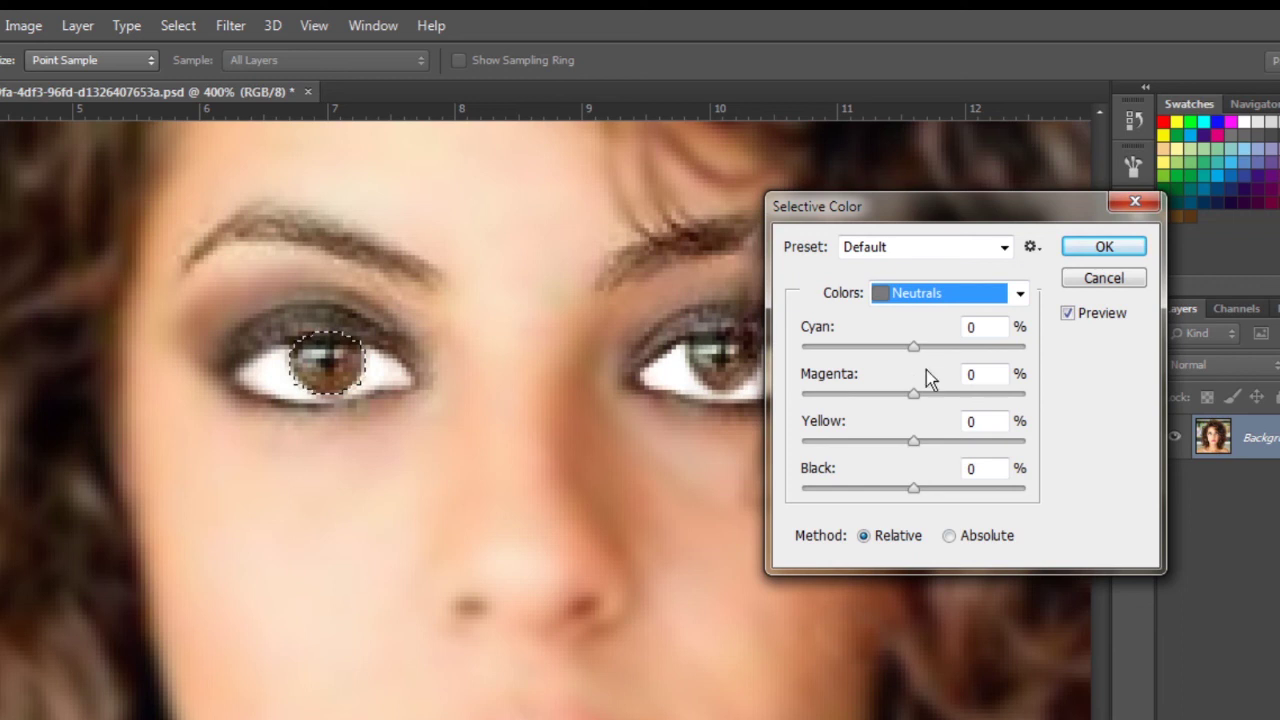
pyautogui.moveTo(912, 348); pyautogui.dragTo(928, 347)
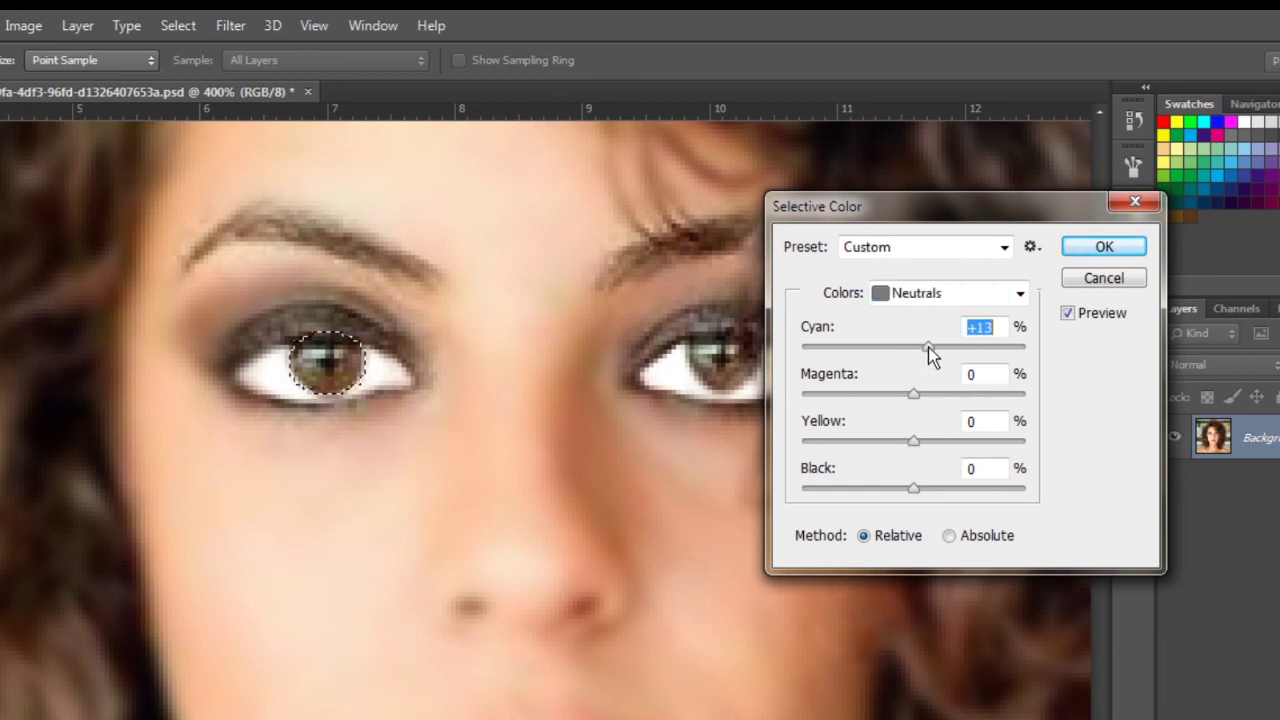
pyautogui.moveTo(979, 335); pyautogui.dragTo(981, 334)
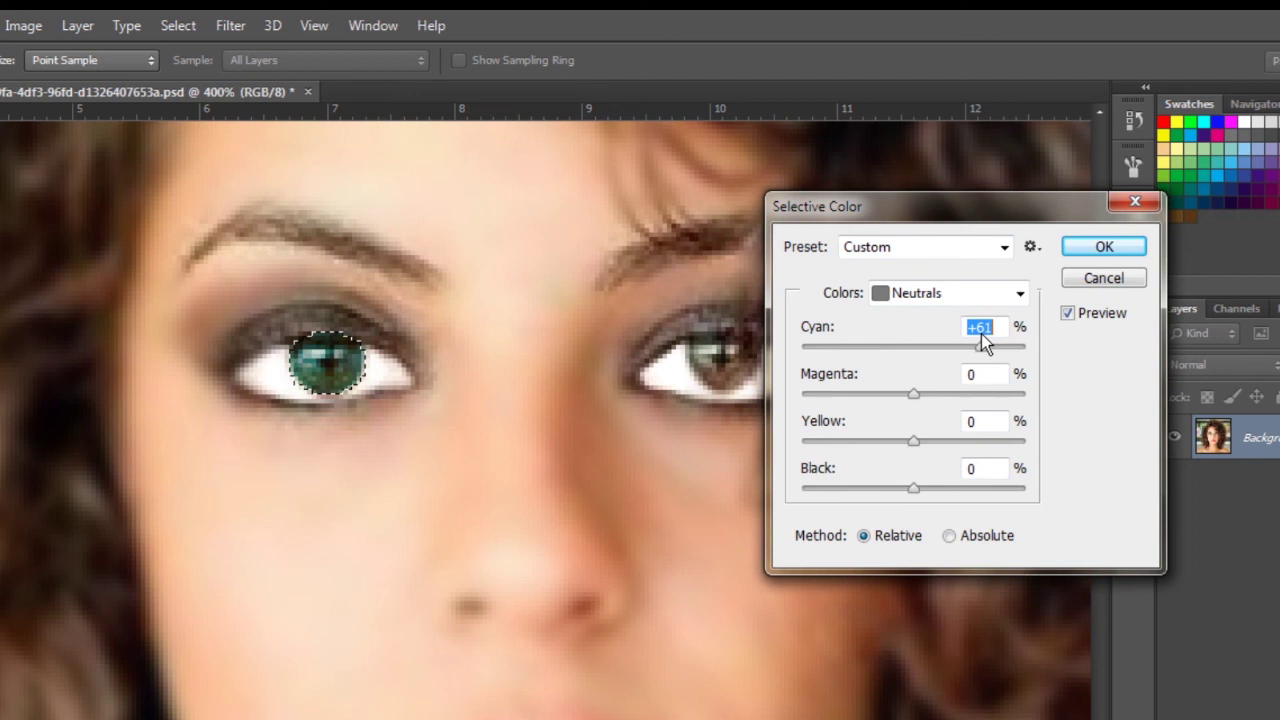
pyautogui.moveTo(913, 441); pyautogui.dragTo(962, 438)
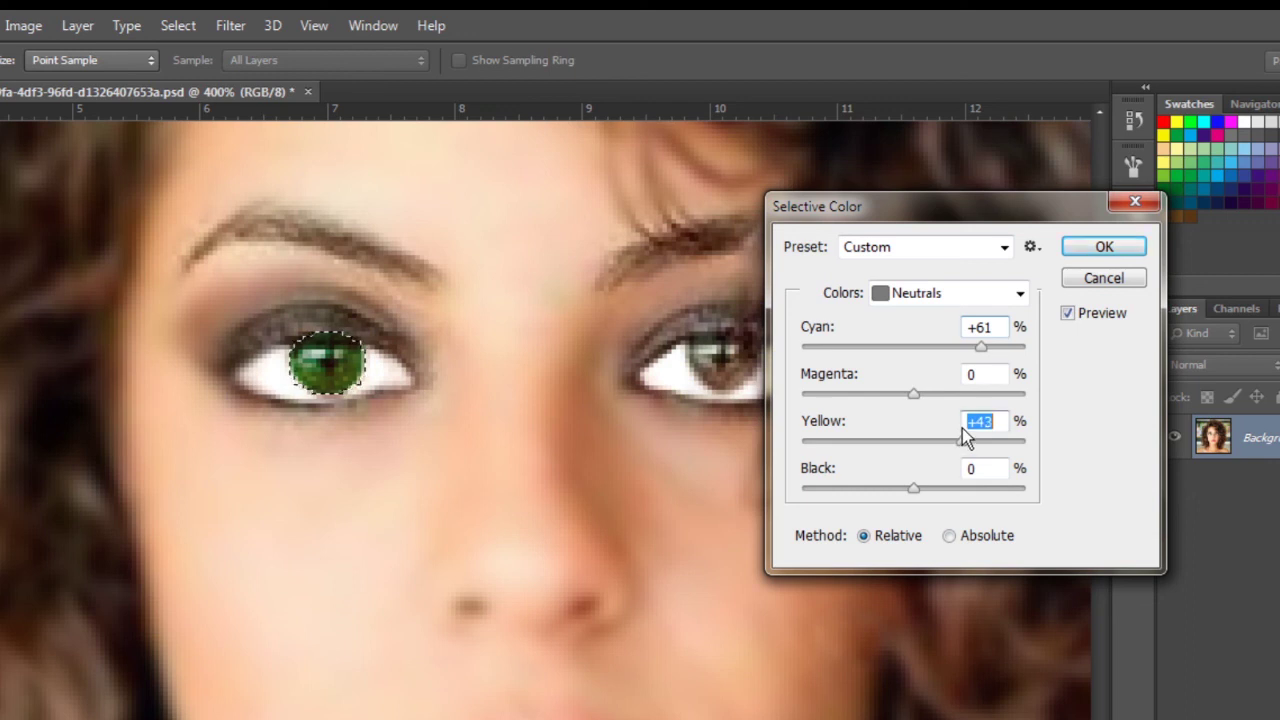
pyautogui.moveTo(913, 400); pyautogui.dragTo(827, 399)
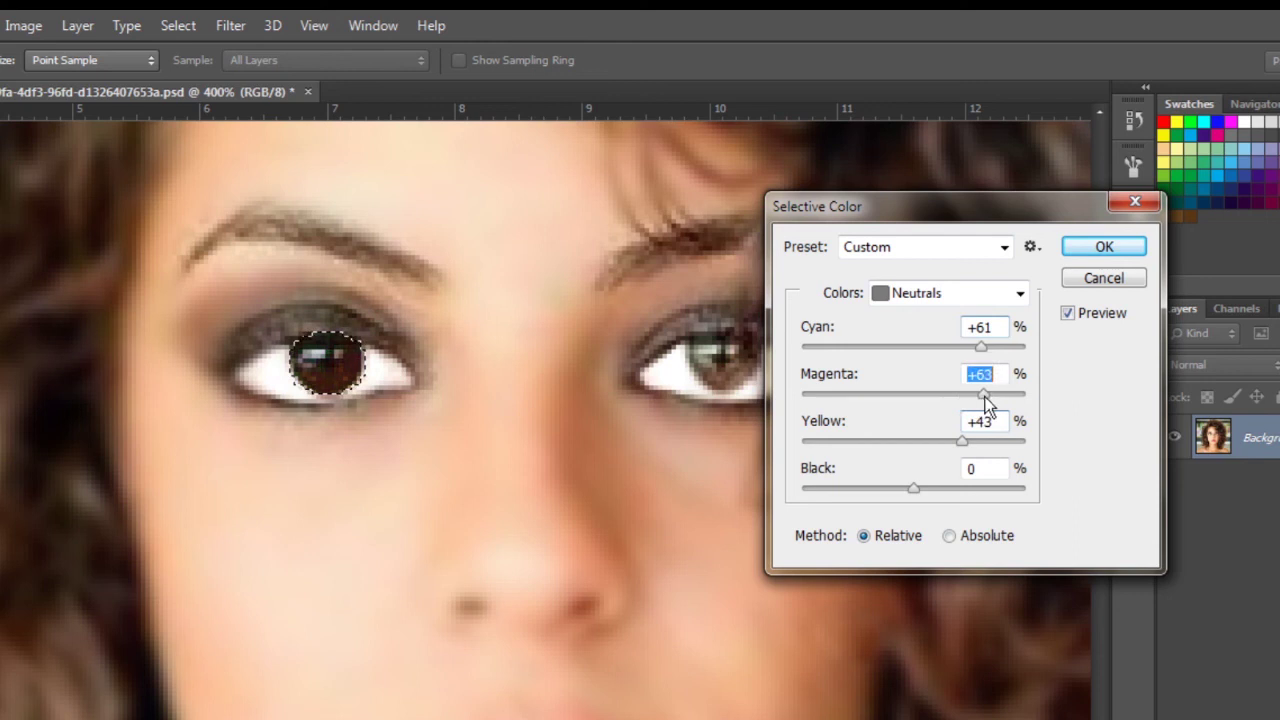
pyautogui.moveTo(827, 399); pyautogui.dragTo(847, 395)
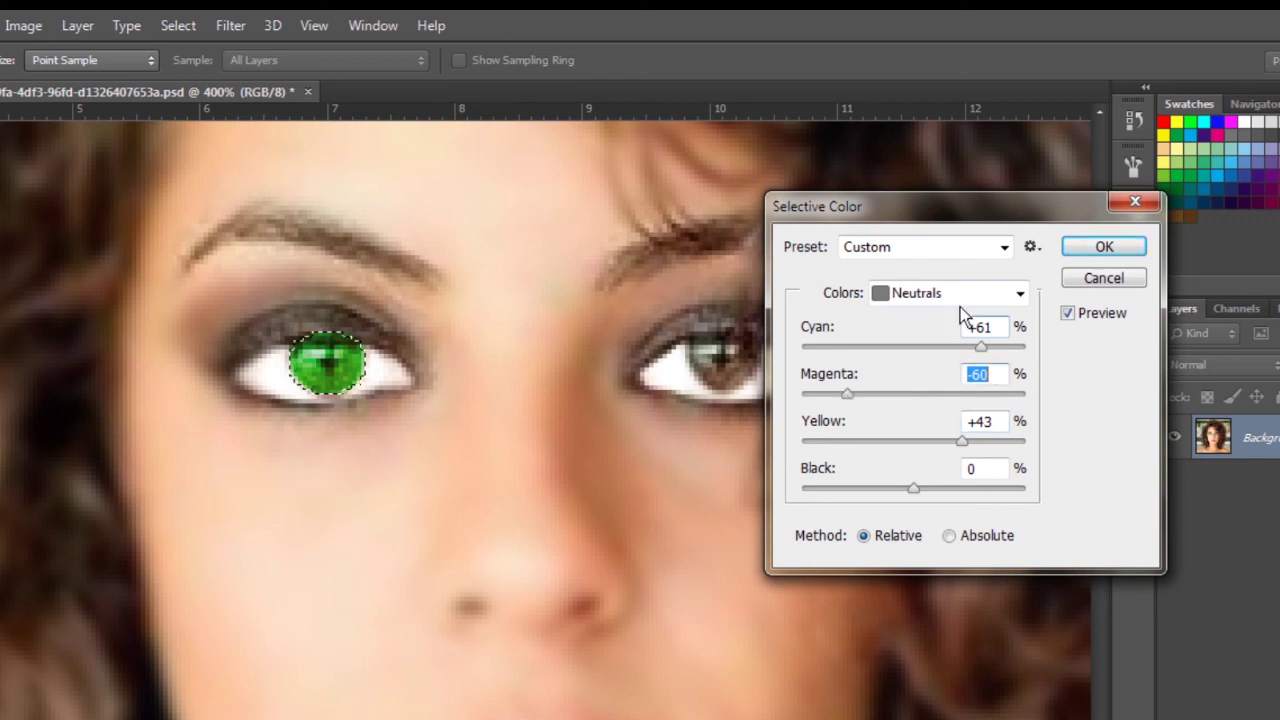
pyautogui.click(1102, 248)
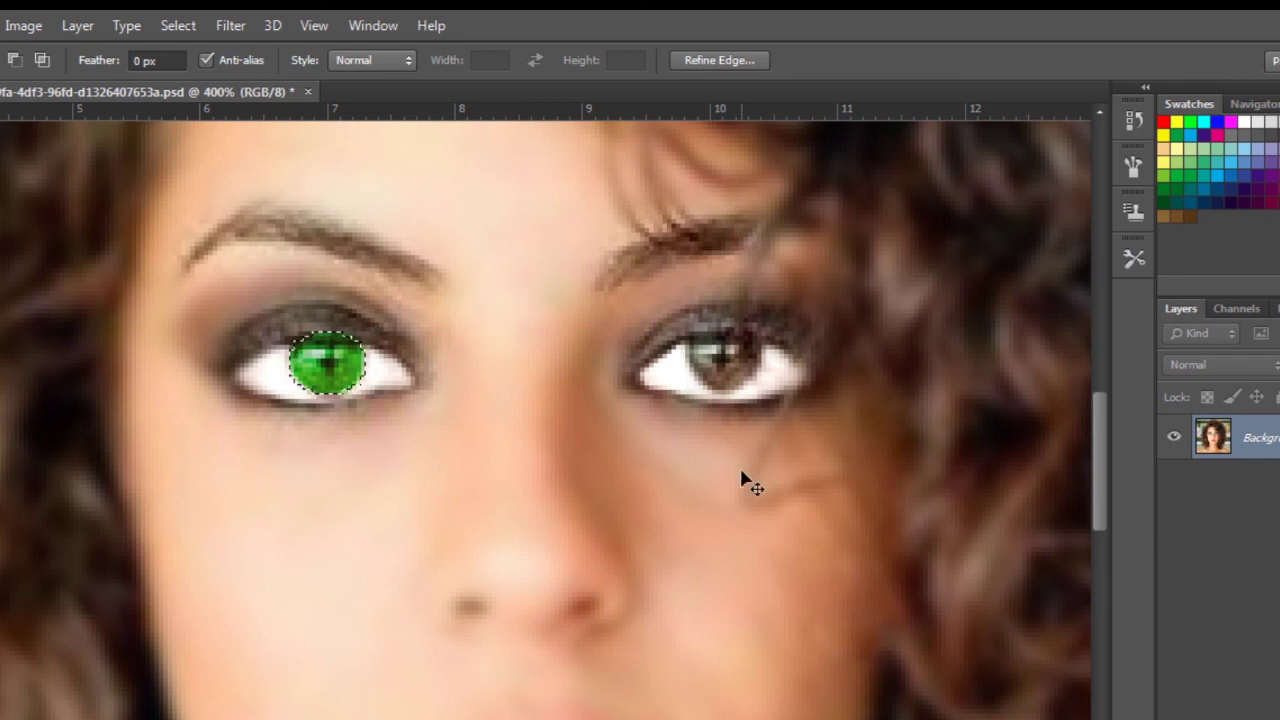
# Deselect, zoom out to 200% to review the portrait, then zoom back to 400%.
pyautogui.hotkey('ctrl', 'd')
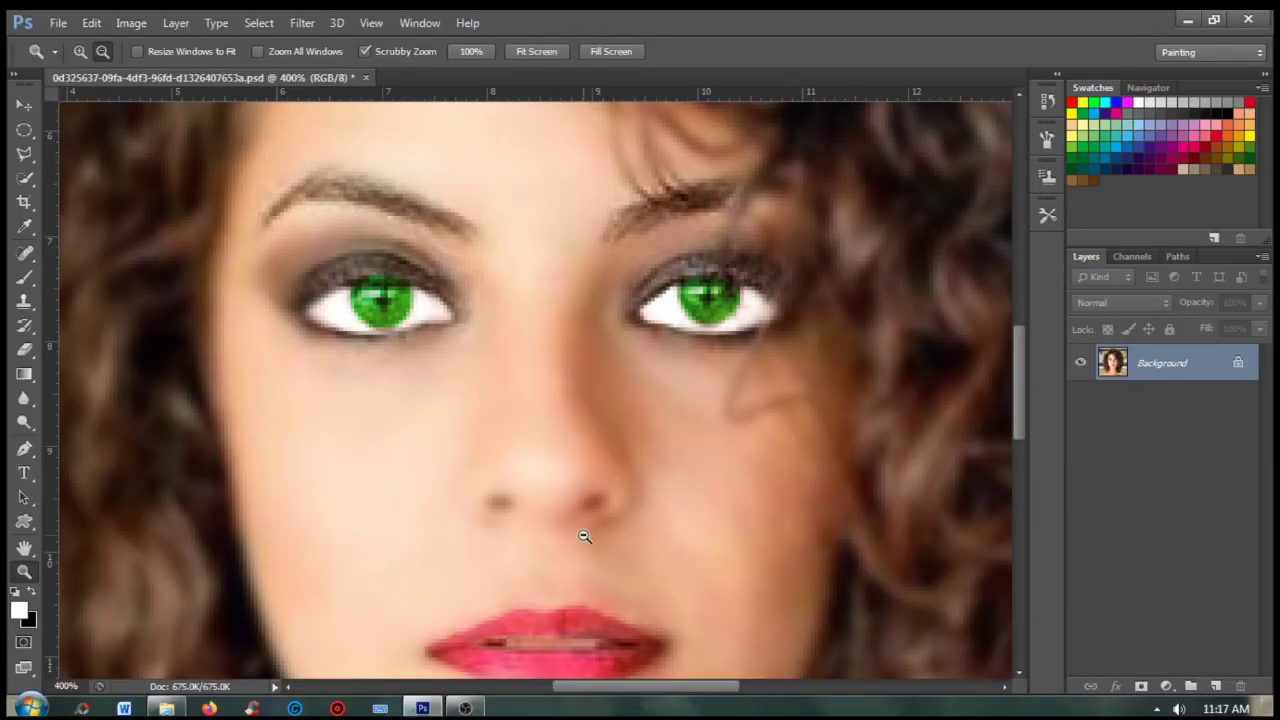
pyautogui.keyDown('alt'); pyautogui.click(584, 482); pyautogui.keyUp('alt')
pyautogui.keyDown('alt'); pyautogui.click(584, 482); pyautogui.keyUp('alt')
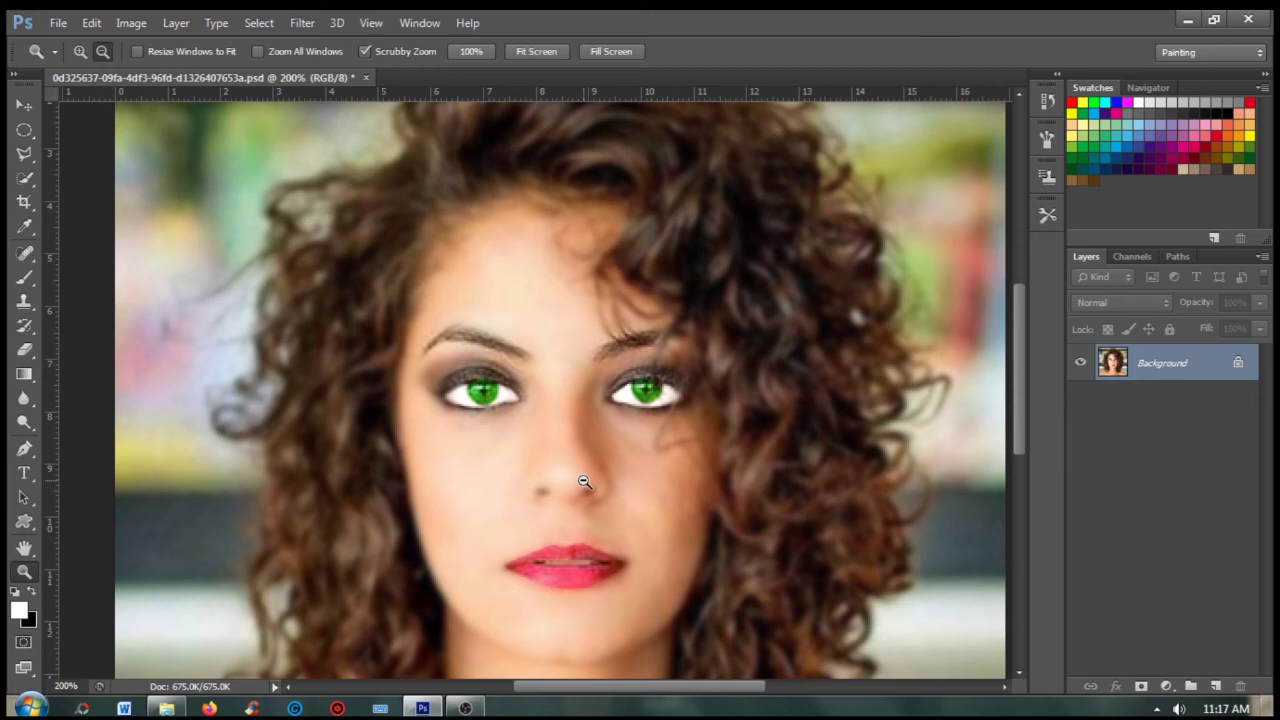
pyautogui.hotkey('ctrl', '+')
pyautogui.hotkey('ctrl', '+')
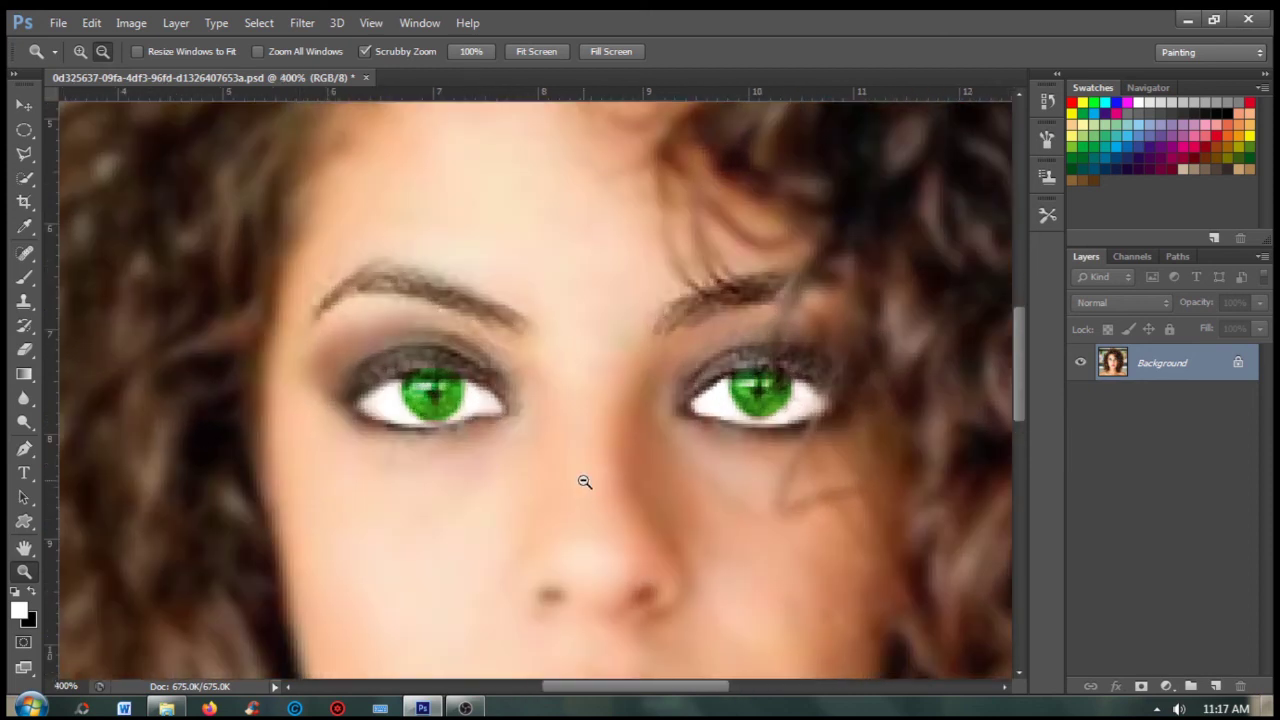